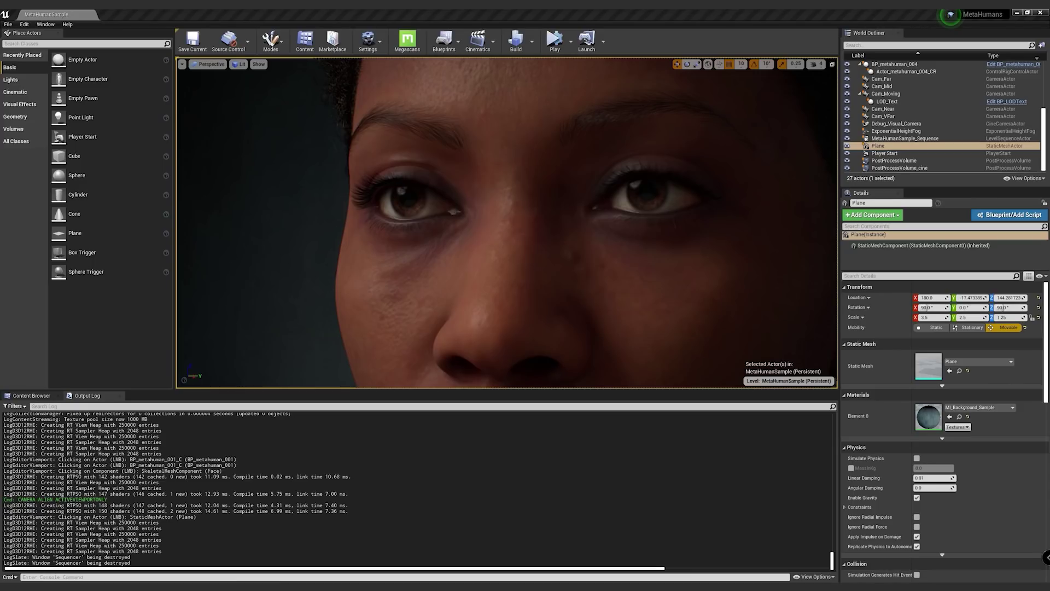
- View the Engine Scalability Settings and confirm every quality group is at Epic with 100% resolution scale
{"action": "left_click", "coordinate": [369, 40]}
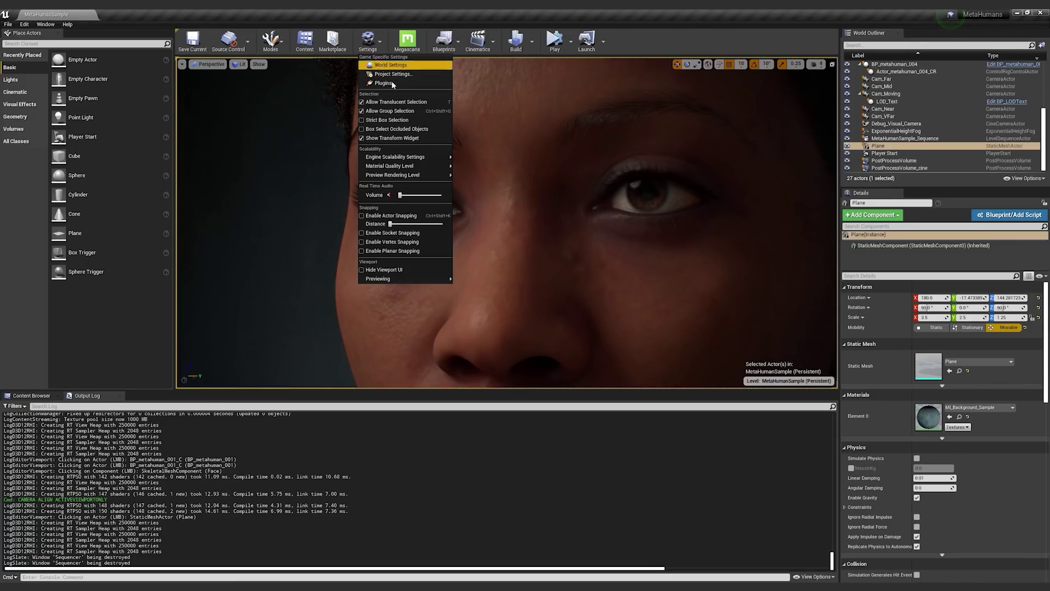
{"action": "mouse_move", "coordinate": [408, 157]}
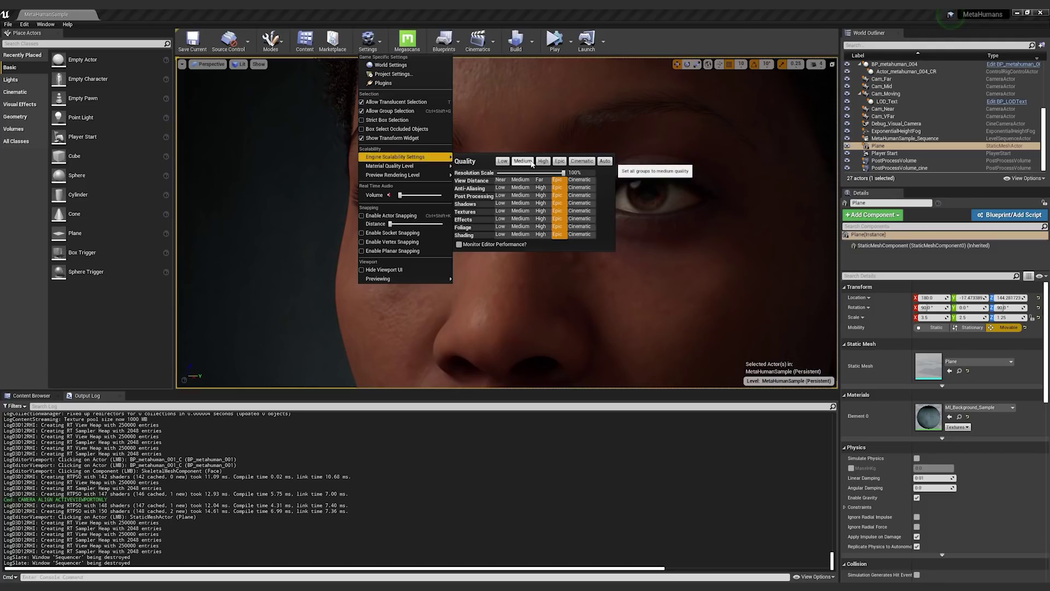
- Run 'stat fps' in the console to show a frame-rate readout in the viewport
{"action": "left_click", "coordinate": [263, 15]}
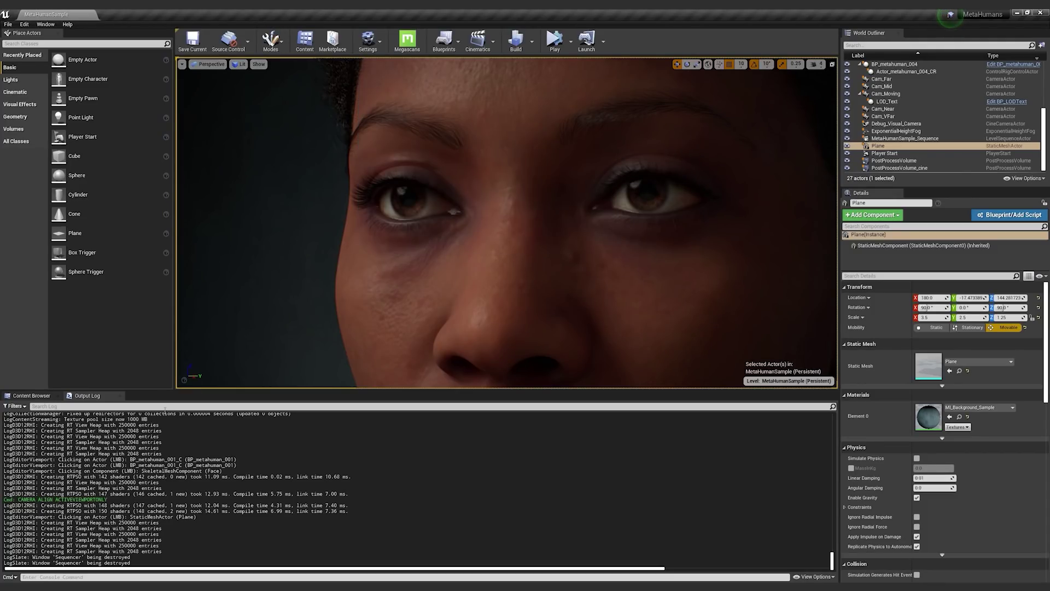
{"action": "left_click", "coordinate": [63, 576]}
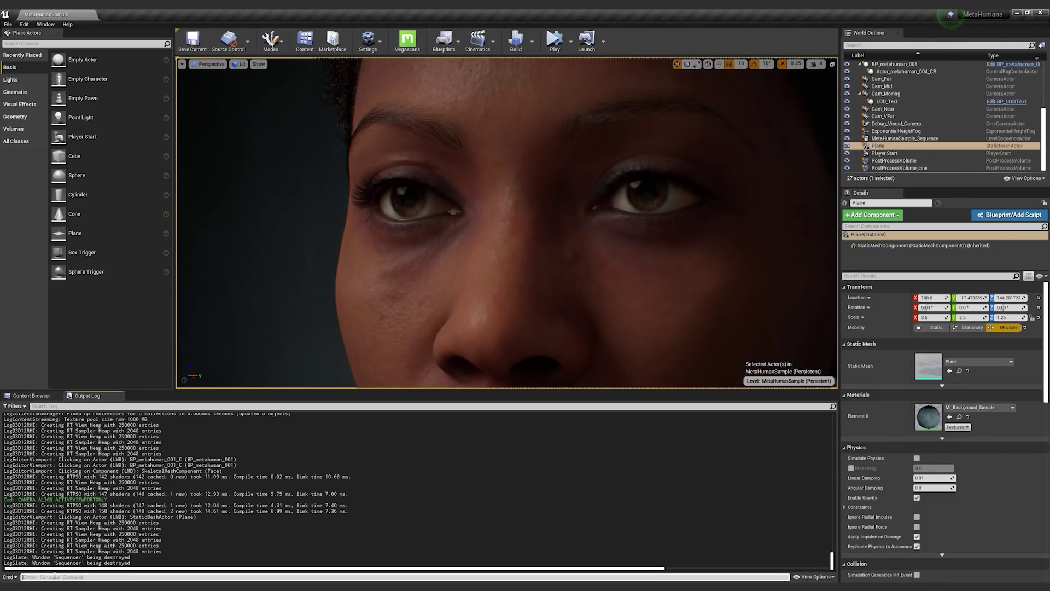
{"action": "type", "text": "stat fps"}
{"action": "key", "text": "Return"}
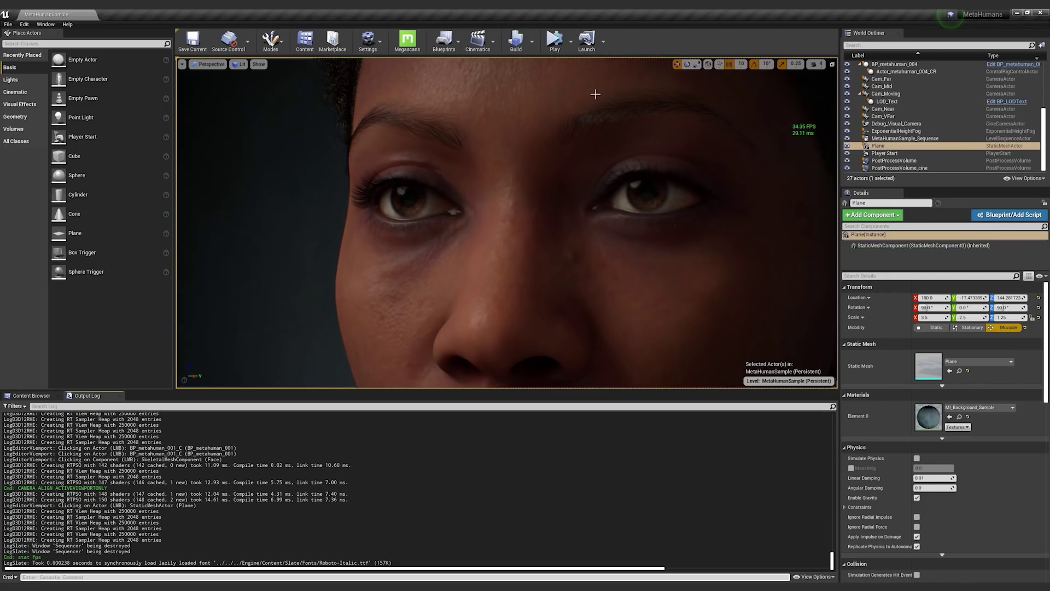
- Bring the Output Log back into the bottom panel through Window > Developer Tools
{"action": "left_click", "coordinate": [45, 25]}
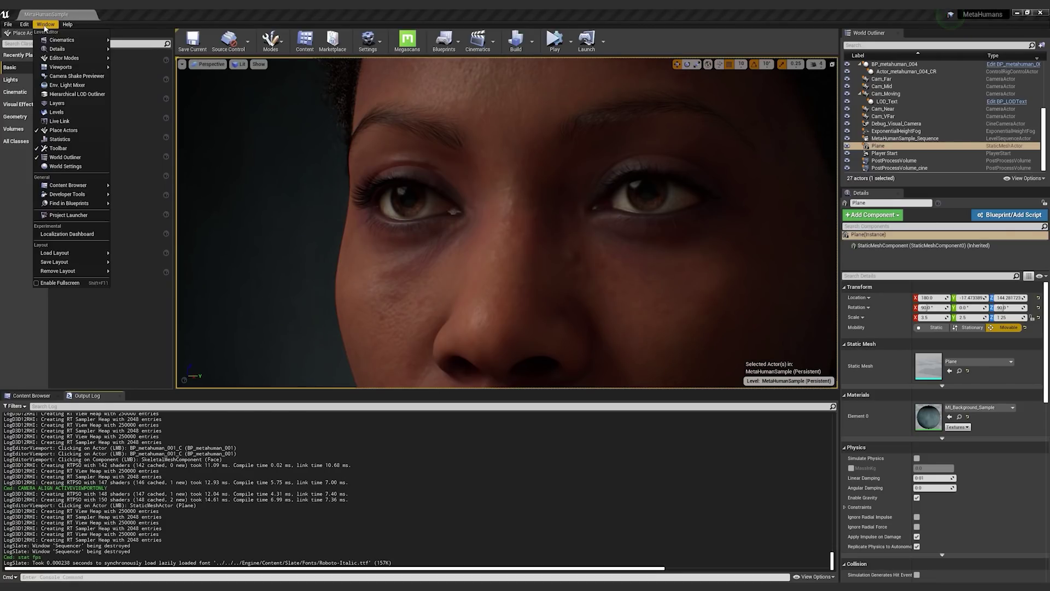
{"action": "mouse_move", "coordinate": [78, 200]}
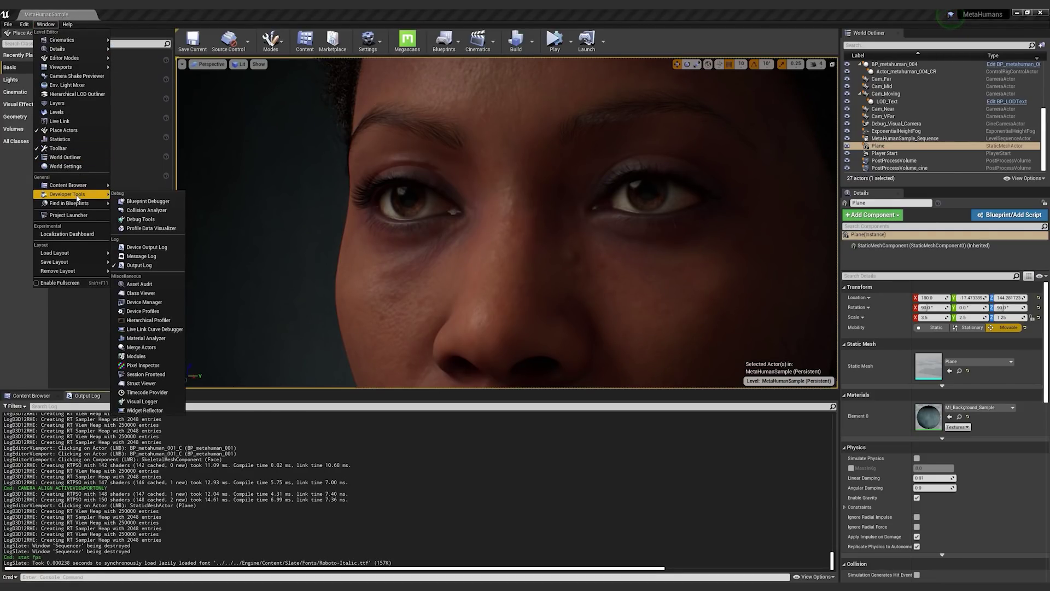
{"action": "left_click", "coordinate": [144, 265]}
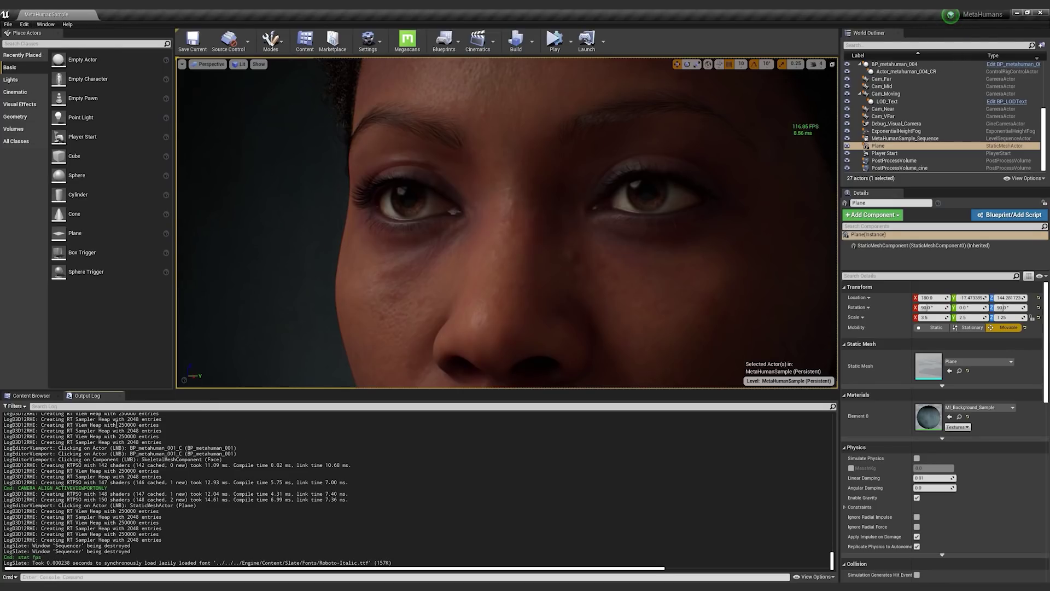
{"action": "left_click", "coordinate": [33, 396]}
{"action": "left_click", "coordinate": [87, 395]}
- Switch scalability to Low, then High, then Epic, comparing the MetaHuman face each time
{"action": "left_click", "coordinate": [378, 45]}
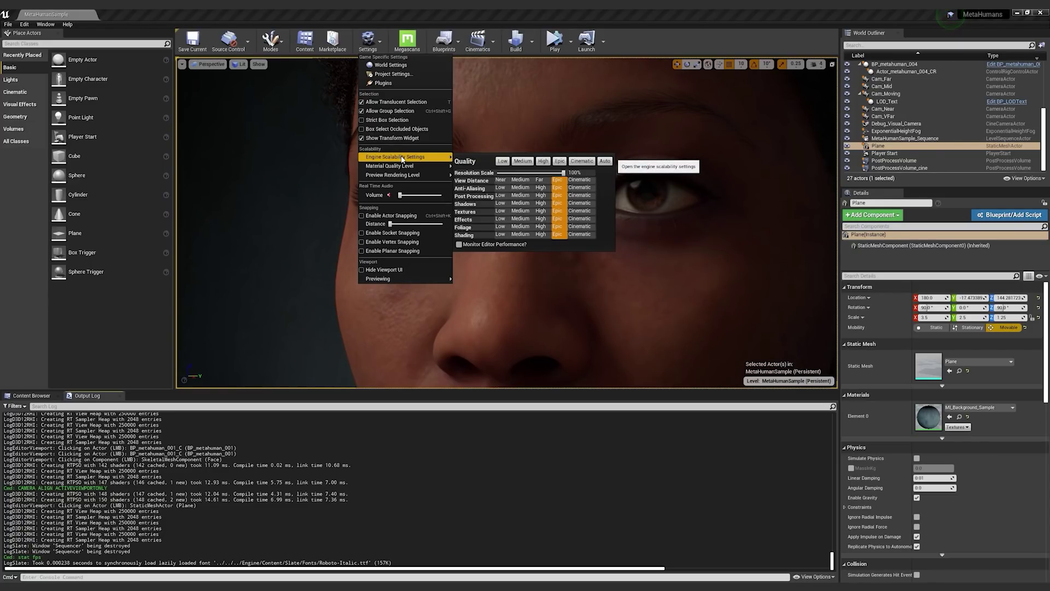
{"action": "left_click", "coordinate": [503, 162]}
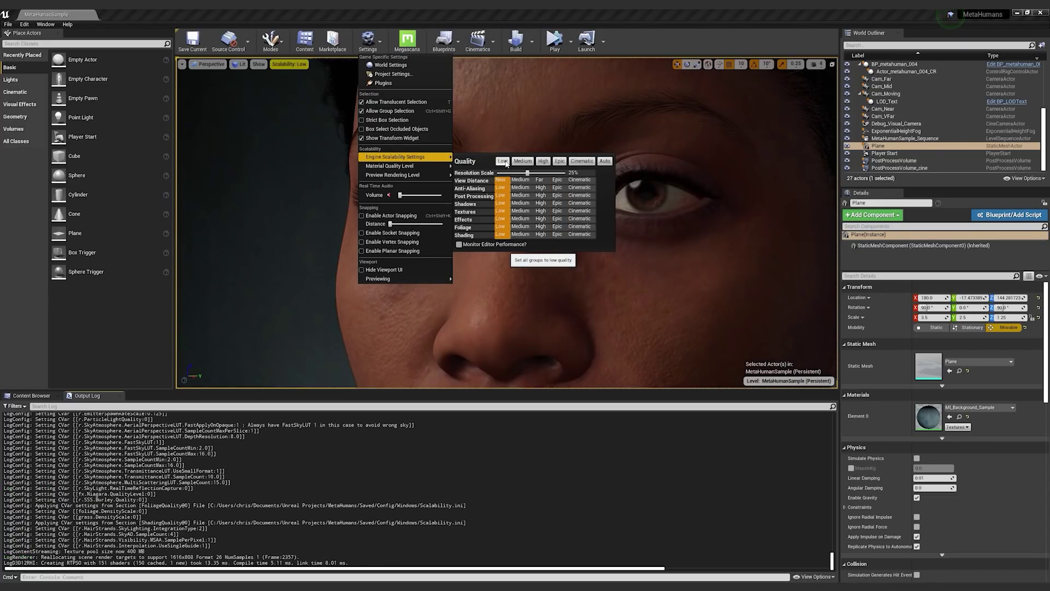
{"action": "left_click", "coordinate": [543, 161]}
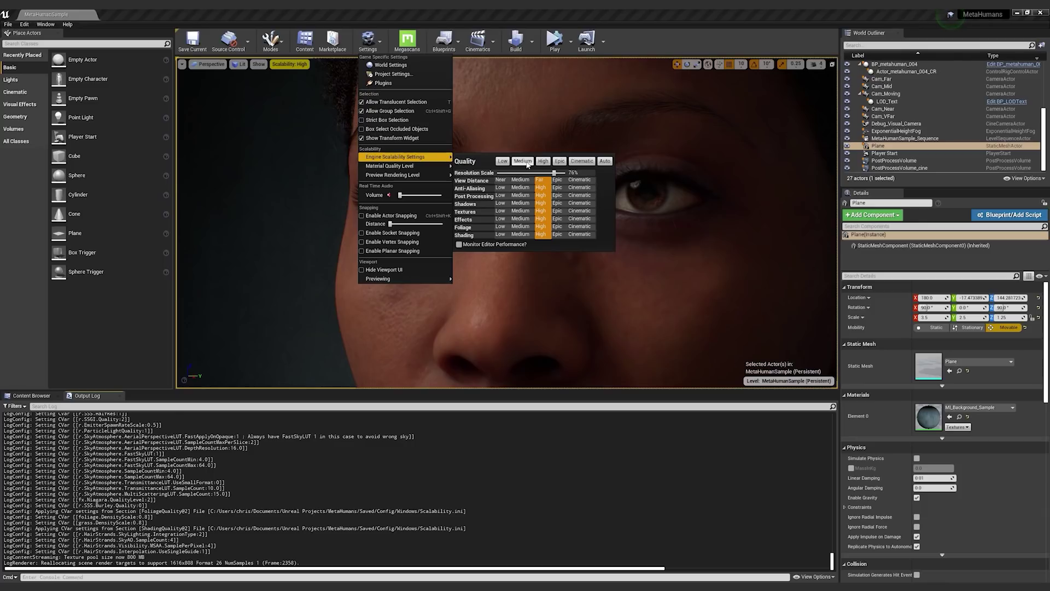
{"action": "left_click", "coordinate": [559, 161]}
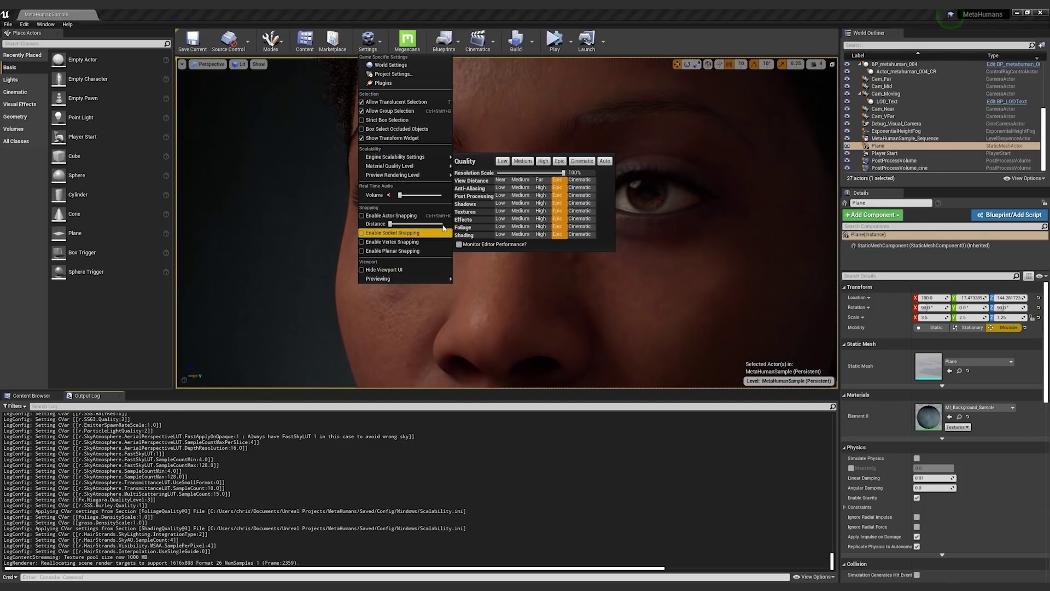
{"action": "left_click", "coordinate": [282, 489]}
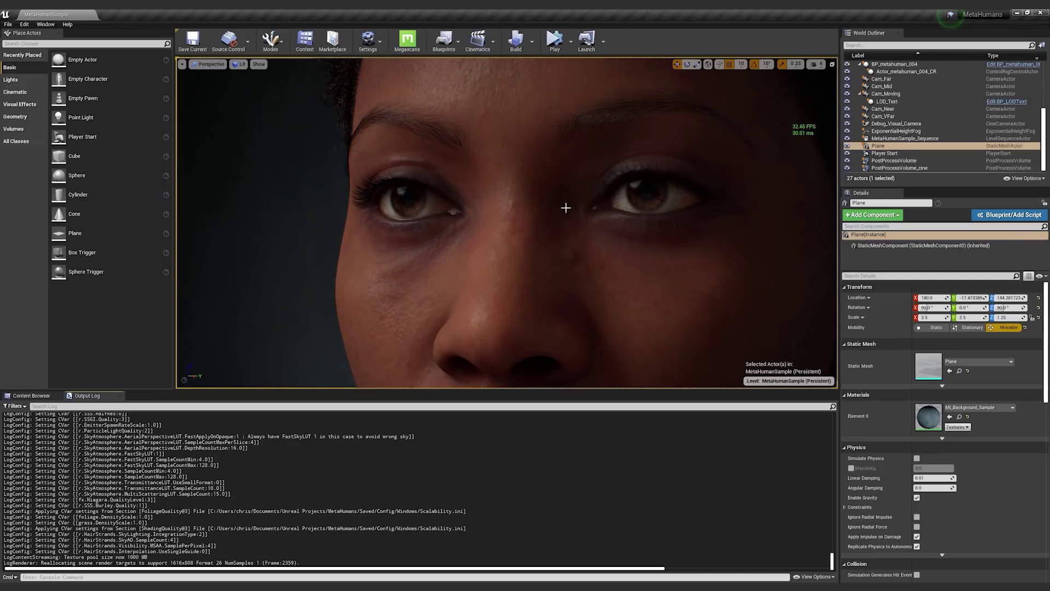
{"action": "left_click", "coordinate": [443, 41]}
{"action": "left_click", "coordinate": [324, 164]}
- Set all scalability groups to Medium, then return them to Epic
{"action": "left_click", "coordinate": [381, 44]}
{"action": "mouse_move", "coordinate": [402, 157]}
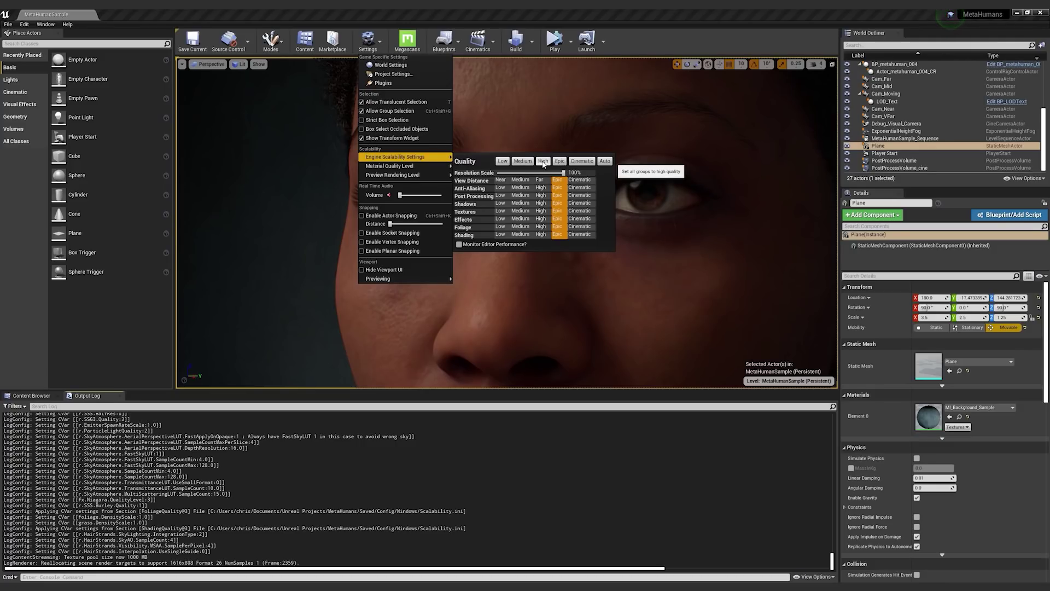
{"action": "left_click", "coordinate": [522, 161]}
{"action": "left_click", "coordinate": [658, 177]}
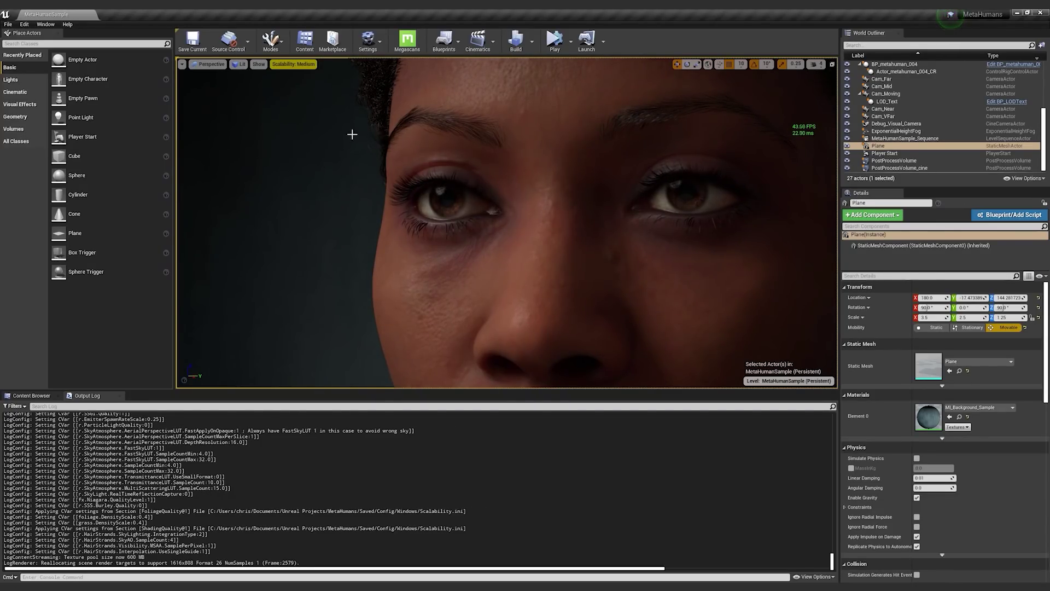
{"action": "left_click", "coordinate": [382, 45]}
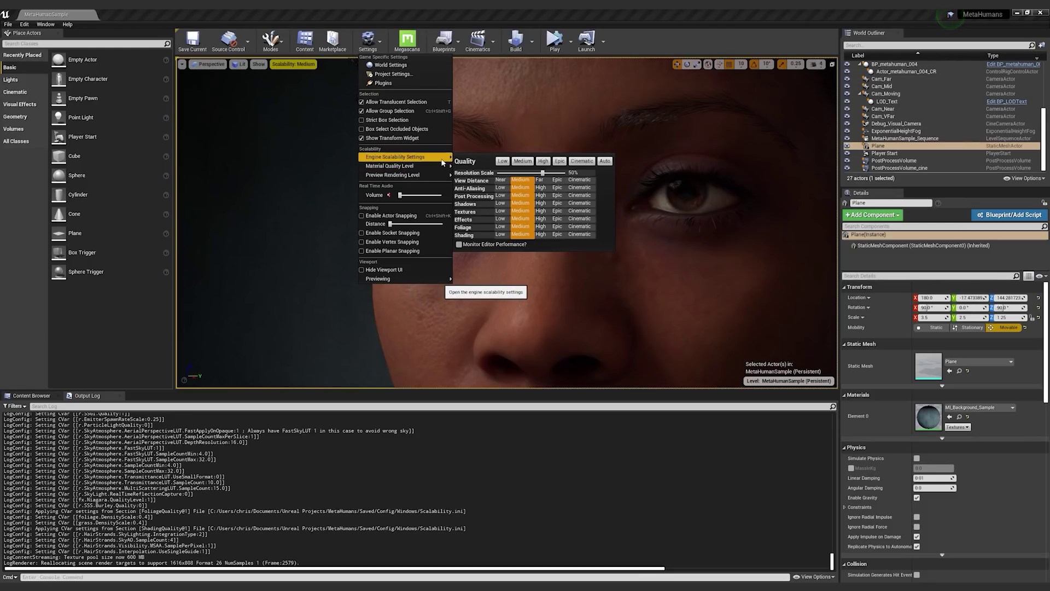
{"action": "left_click", "coordinate": [559, 161]}
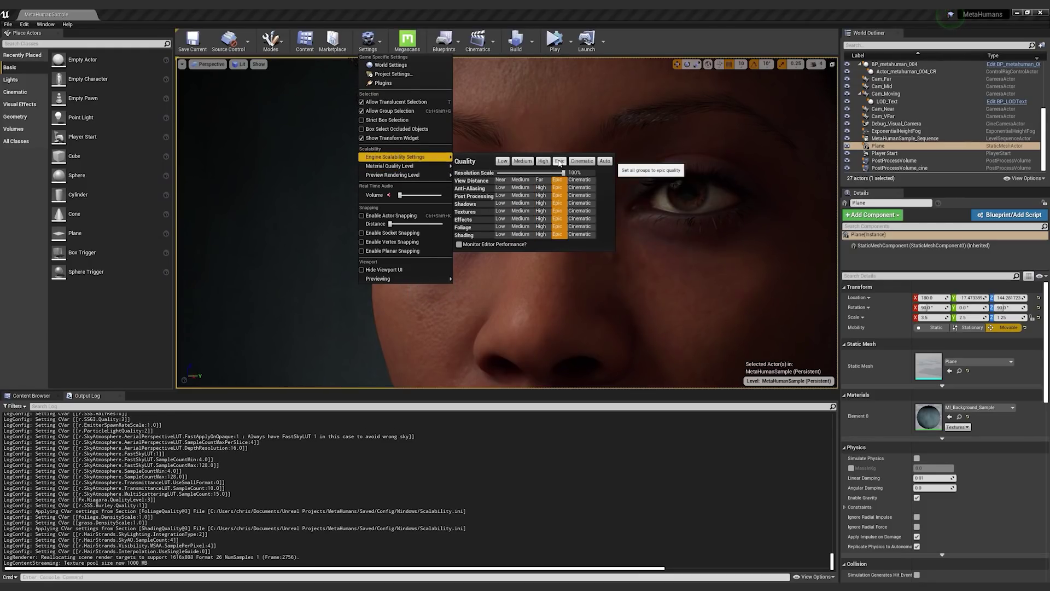
{"action": "left_click", "coordinate": [553, 307]}
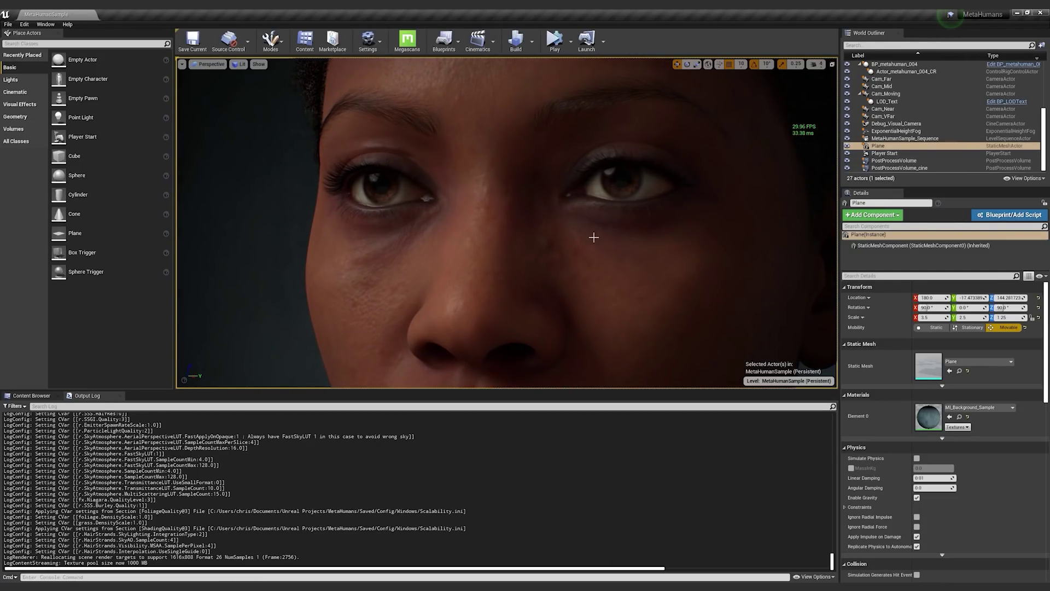
- Select the MetaHuman character and frame its whole head in the viewport
{"action": "right_click", "coordinate": [593, 239]}
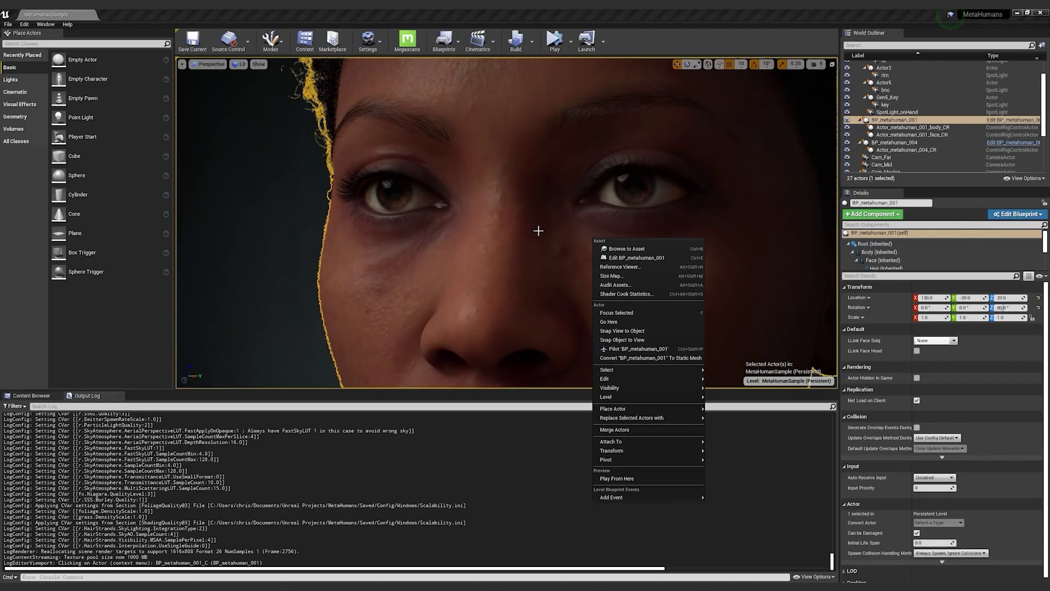
{"action": "right_click_drag", "start_coordinate": [540, 227], "coordinate": [539, 228]}
{"action": "right_click_drag", "start_coordinate": [700, 337], "coordinate": [700, 337]}
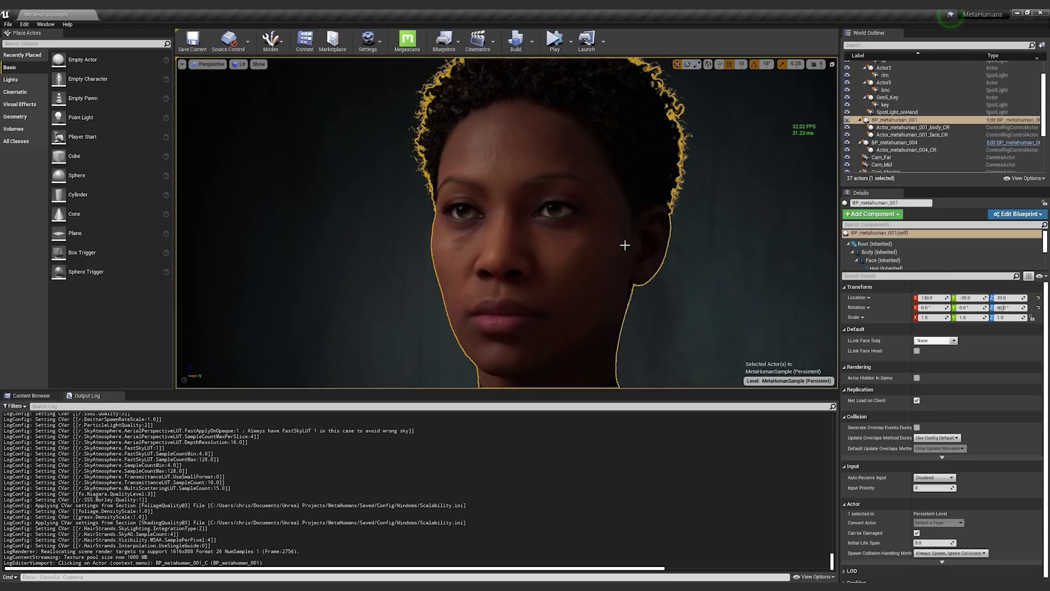
{"action": "left_click", "coordinate": [706, 250]}
{"action": "left_click", "coordinate": [622, 229]}
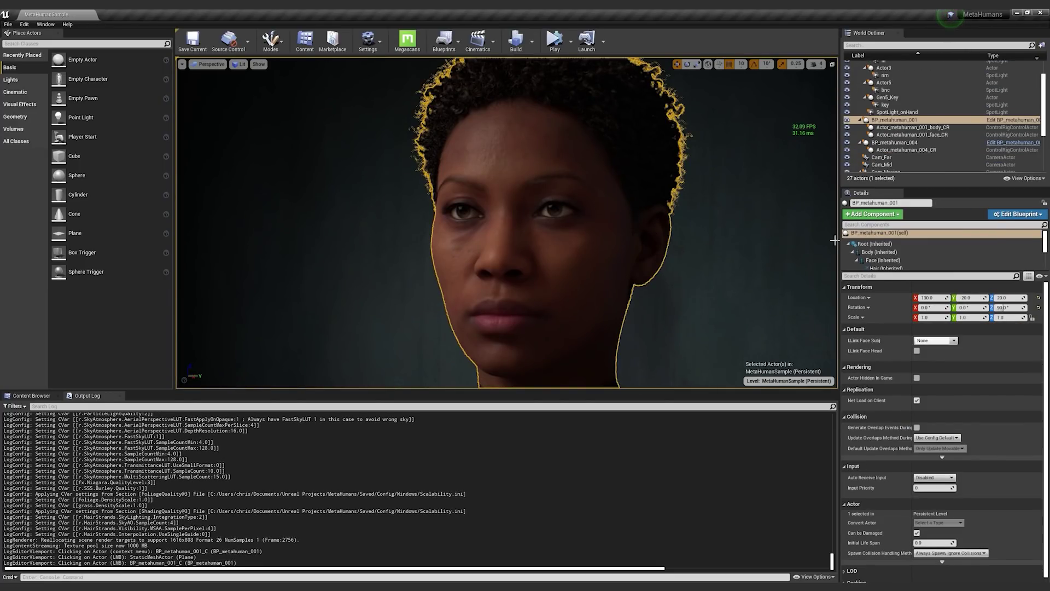
- Select LODSync (Inherited) and expand its list of 11 Components to Sync
{"action": "left_click_drag", "start_coordinate": [890, 272], "coordinate": [892, 363]}
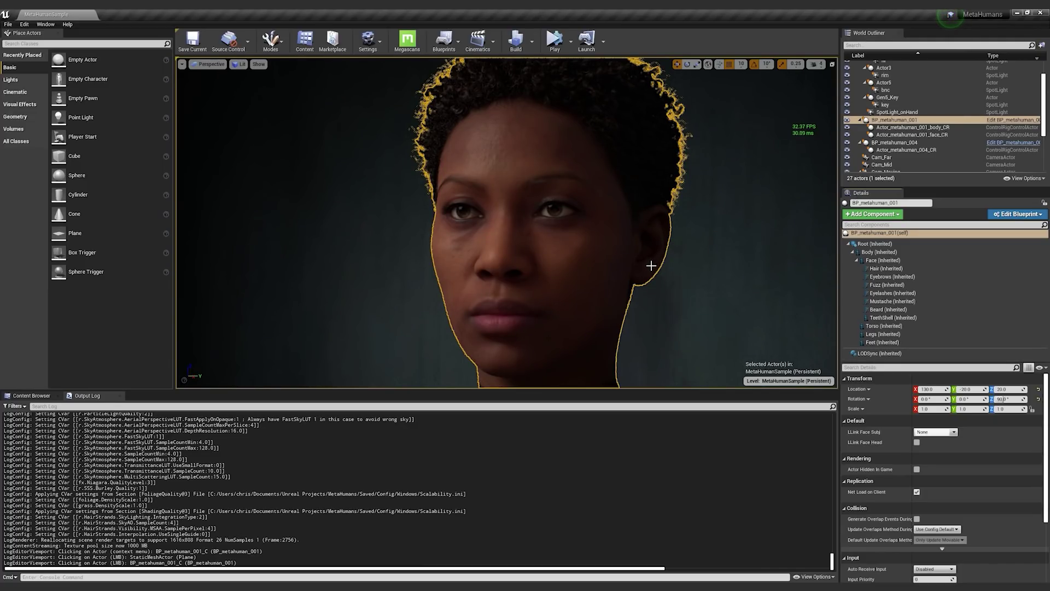
{"action": "left_click", "coordinate": [874, 355]}
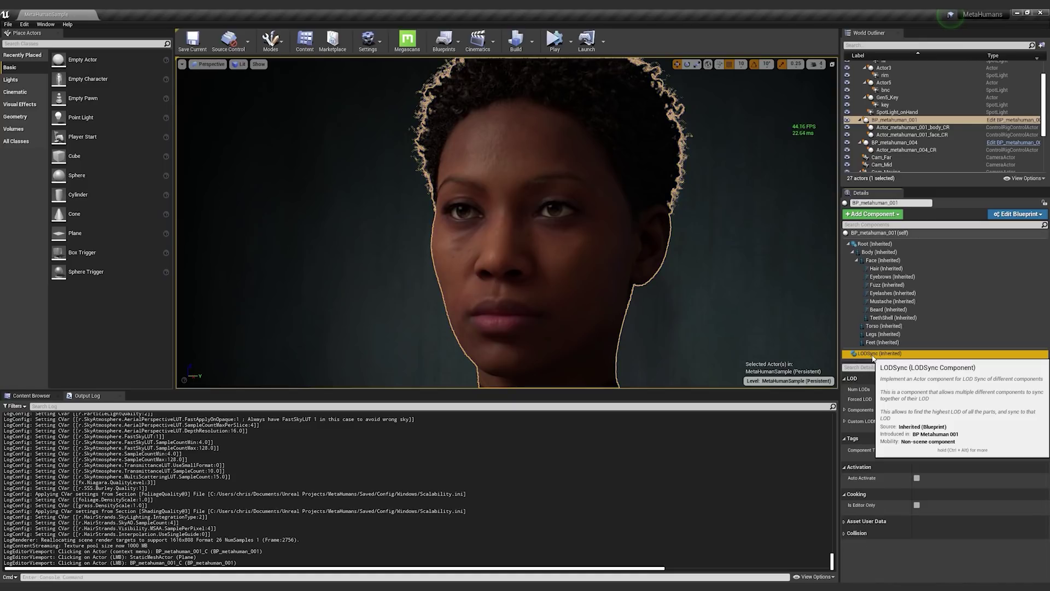
{"action": "left_click", "coordinate": [845, 409]}
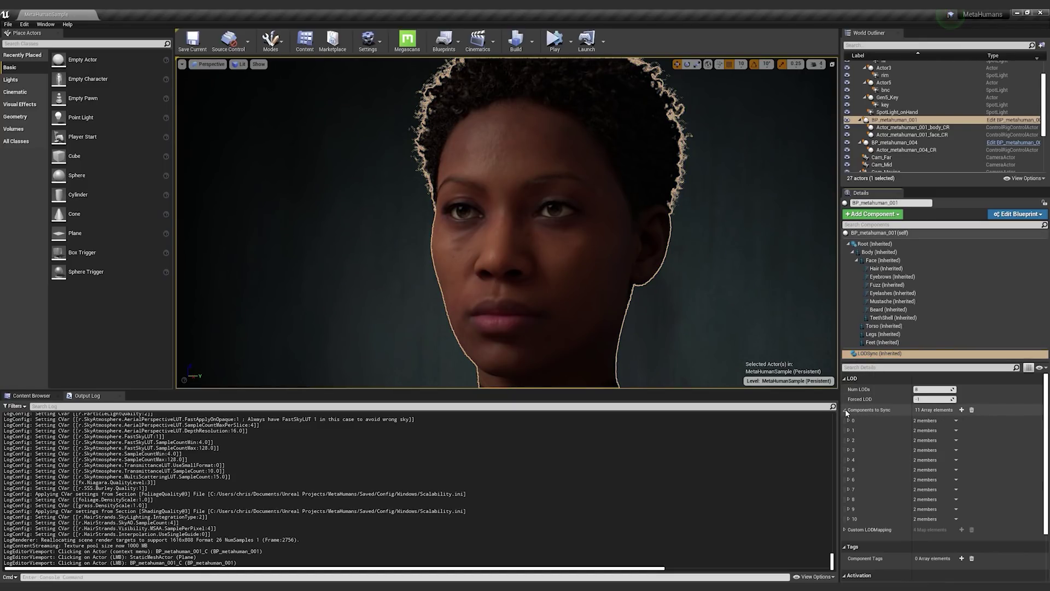
- Collapse the Components to Sync array in the LODSync details
{"action": "left_click", "coordinate": [845, 410]}
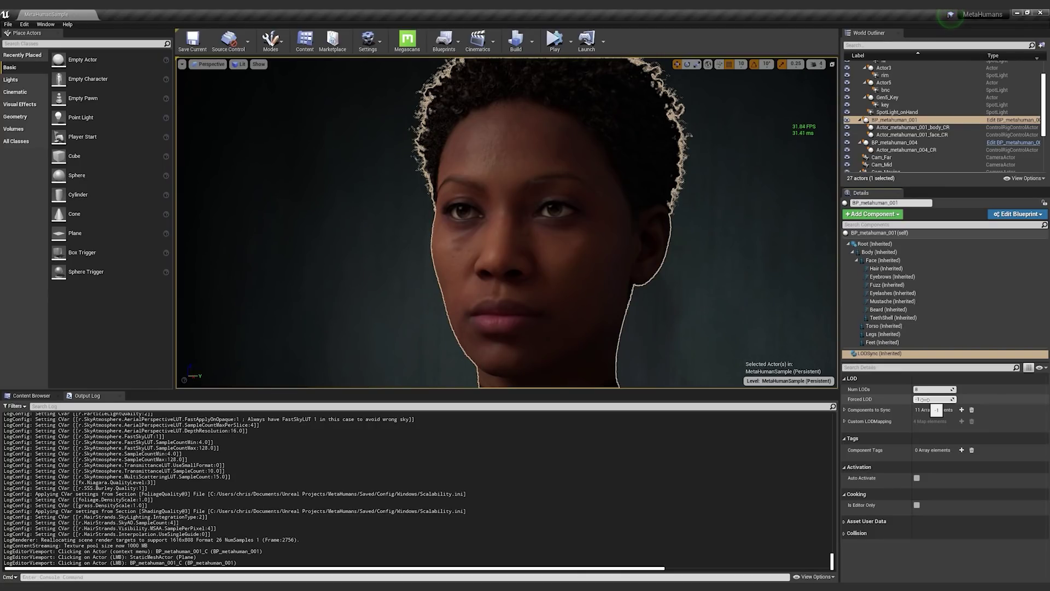
- Set the LODSync Forced LOD to 4 to preview the lower-detail MetaHuman
{"action": "left_click", "coordinate": [925, 400]}
{"action": "type", "text": "4"}
{"action": "key", "text": "Return"}
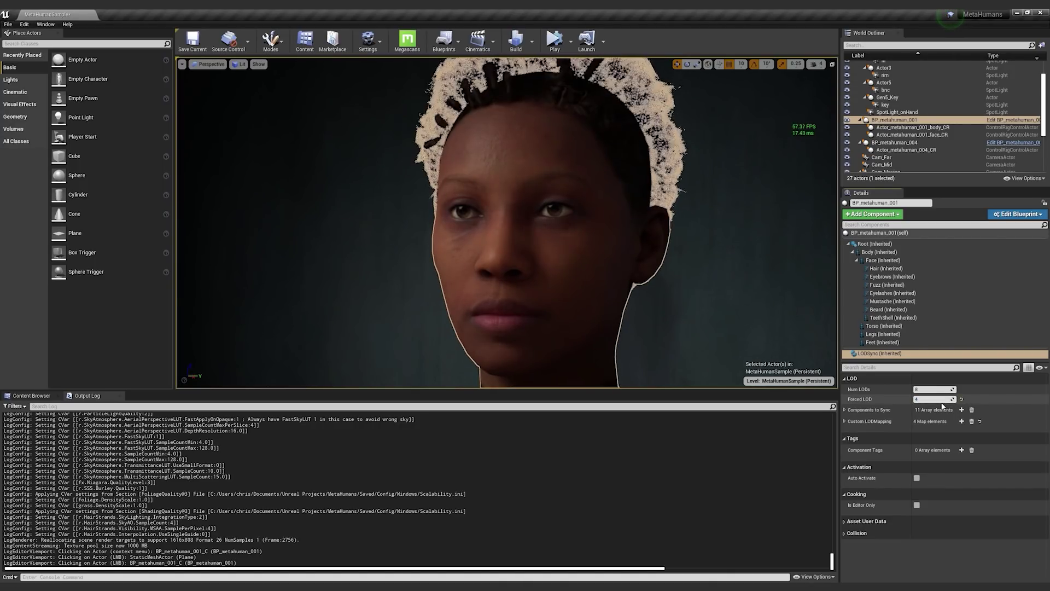
{"action": "scroll", "coordinate": [593, 254], "scroll_direction": "down", "scroll_amount": 2}
{"action": "scroll", "coordinate": [482, 224], "scroll_direction": "down", "scroll_amount": 2}
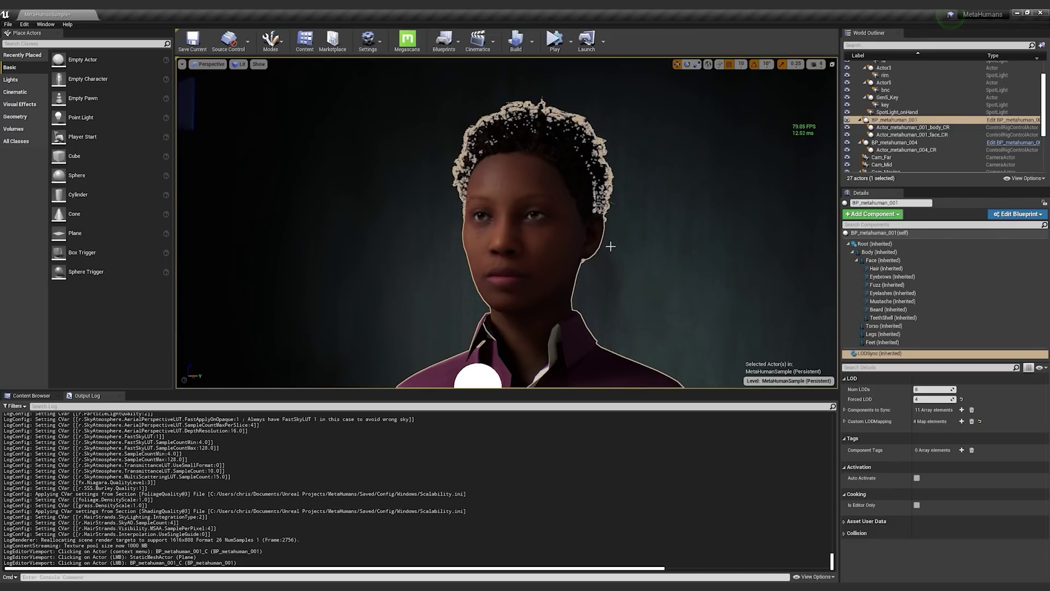
{"action": "left_click", "coordinate": [879, 355]}
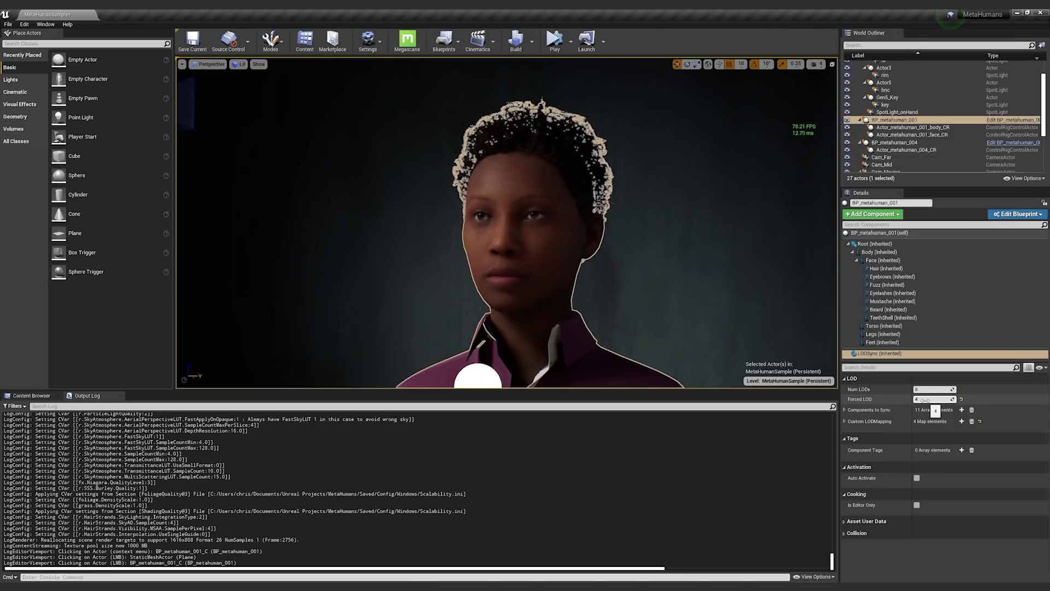
- Restore Forced LOD to -1 so full hair strands return
{"action": "left_click", "coordinate": [925, 400]}
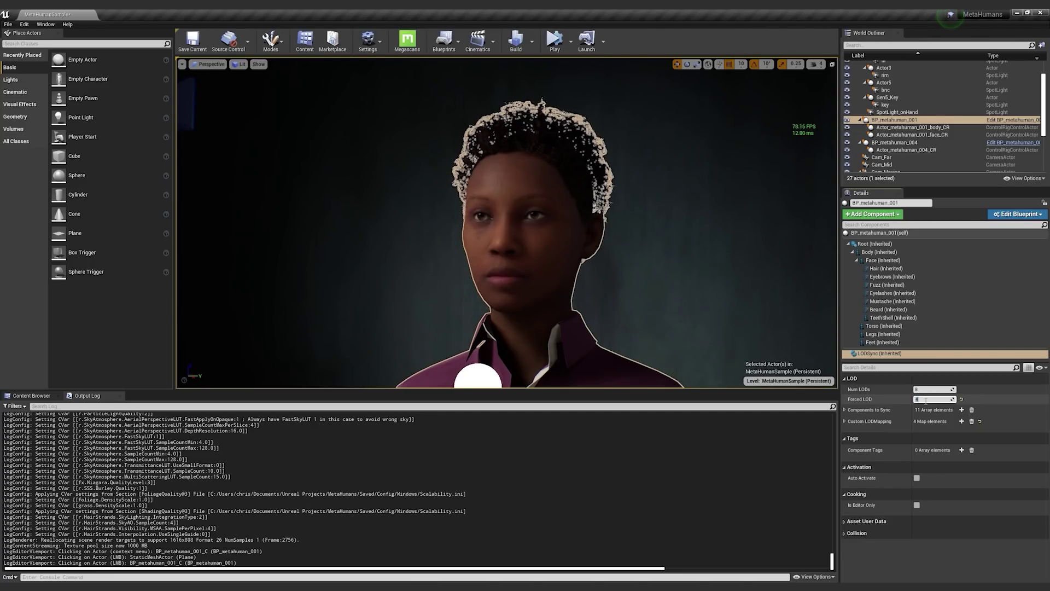
{"action": "type", "text": "-1"}
{"action": "key", "text": "Return"}
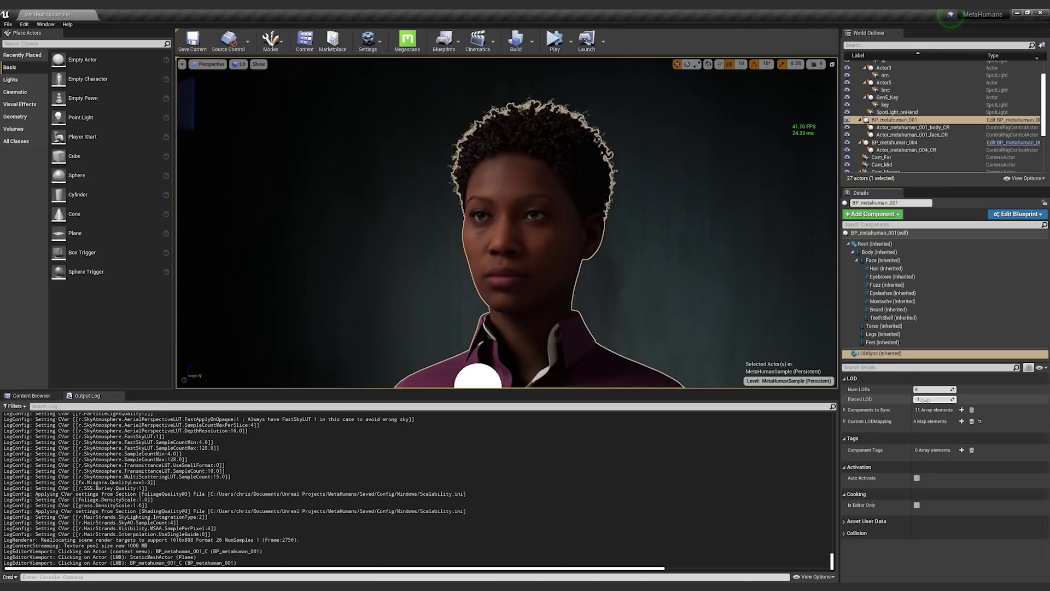
{"action": "scroll", "coordinate": [419, 61], "scroll_direction": "down", "scroll_amount": 5}
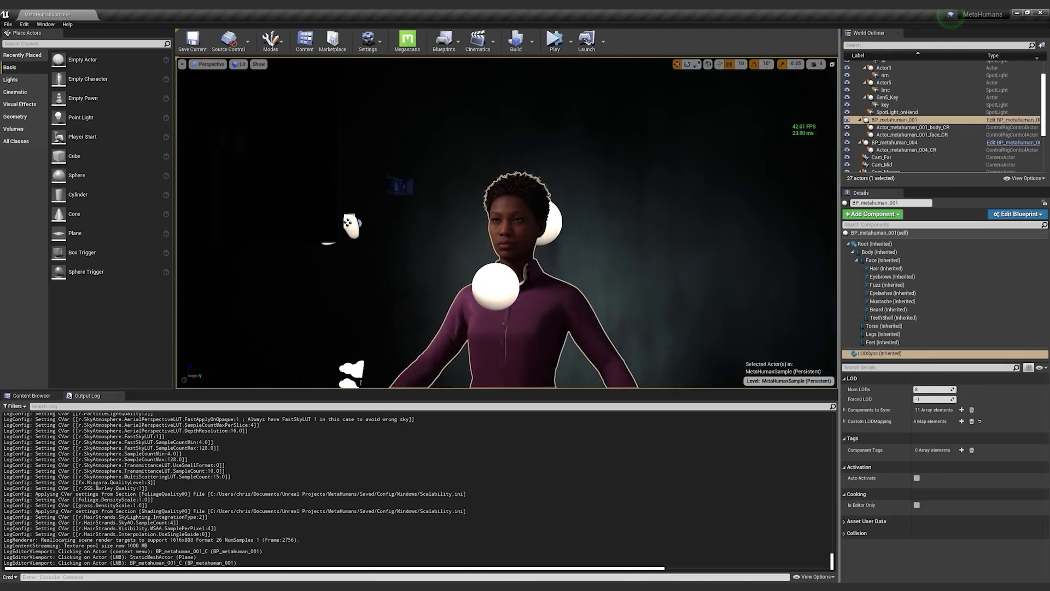
{"action": "scroll", "coordinate": [419, 62], "scroll_direction": "up", "scroll_amount": 4}
{"action": "left_click", "coordinate": [239, 64]}
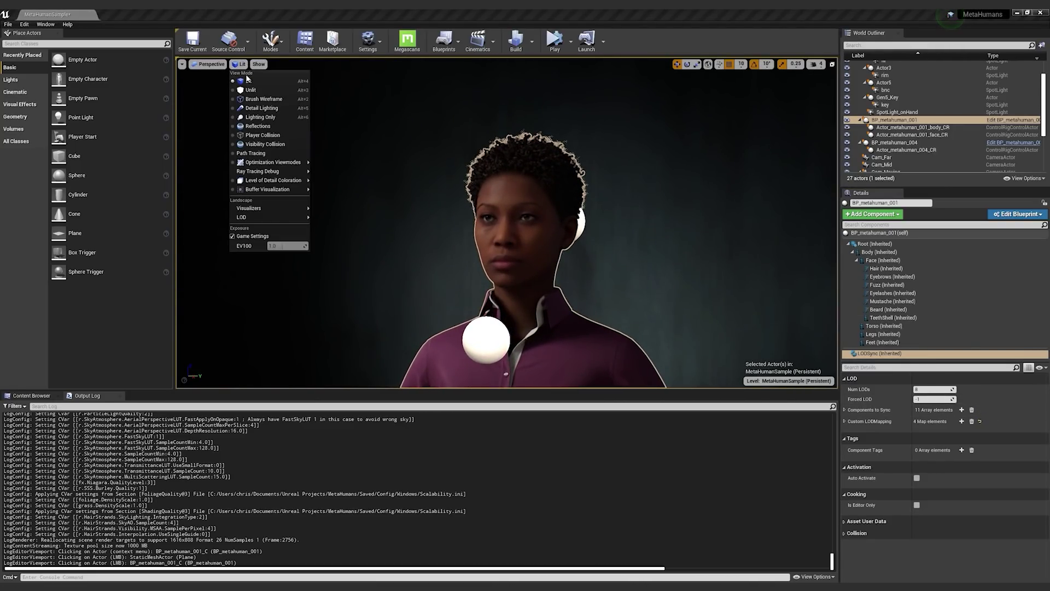
{"action": "left_click", "coordinate": [252, 100]}
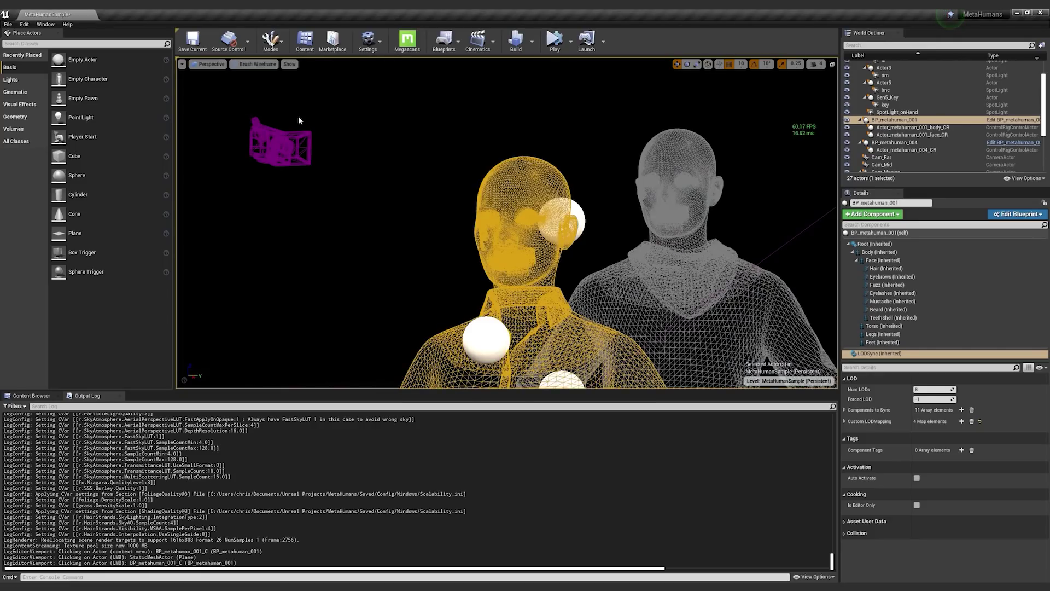
{"action": "scroll", "coordinate": [506, 224], "scroll_direction": "down", "scroll_amount": 8}
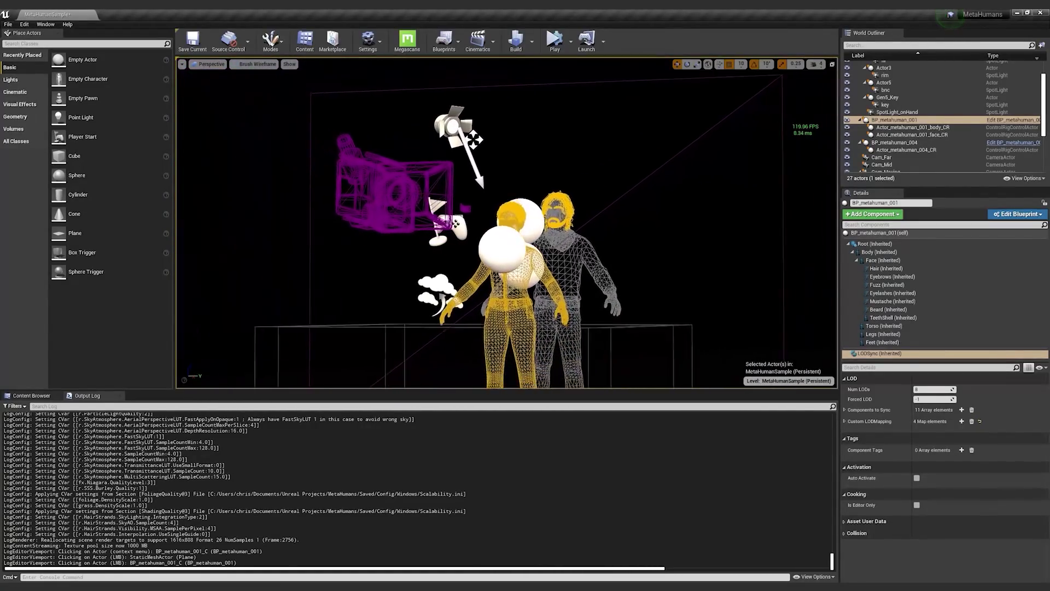
{"action": "scroll", "coordinate": [478, 148], "scroll_direction": "up", "scroll_amount": 10}
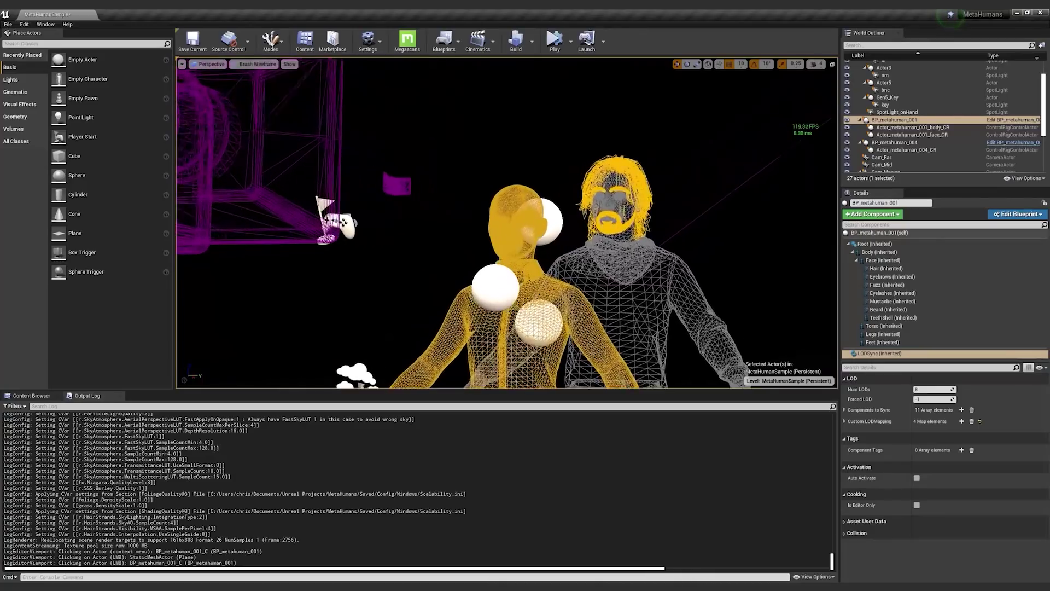
{"action": "scroll", "coordinate": [507, 225], "scroll_direction": "down", "scroll_amount": 5}
{"action": "scroll", "coordinate": [506, 224], "scroll_direction": "up", "scroll_amount": 2}
{"action": "scroll", "coordinate": [507, 224], "scroll_direction": "down", "scroll_amount": 2}
{"action": "scroll", "coordinate": [506, 225], "scroll_direction": "up", "scroll_amount": 1}
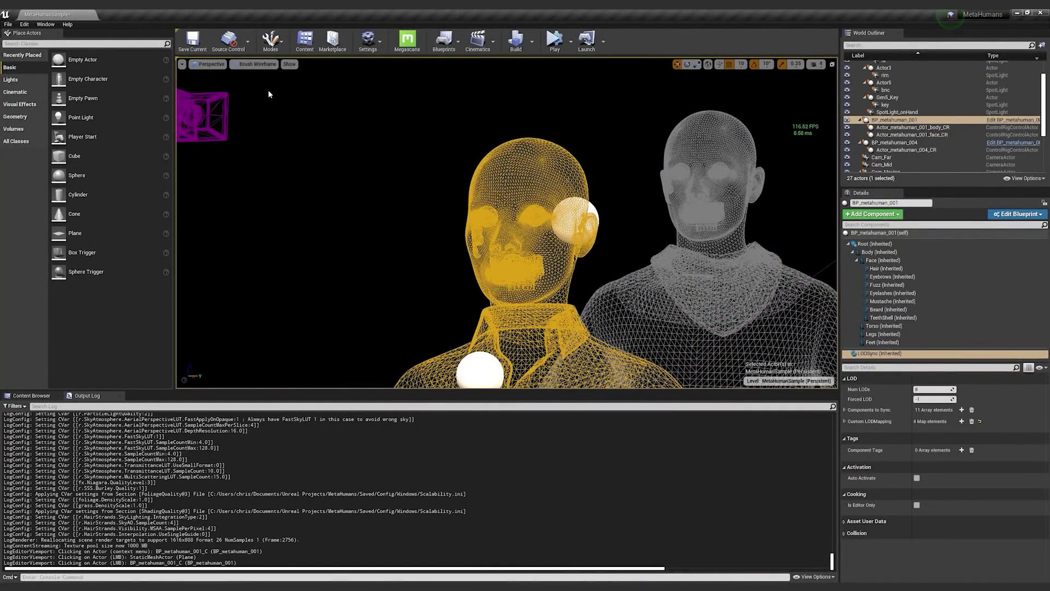
{"action": "left_click", "coordinate": [258, 64]}
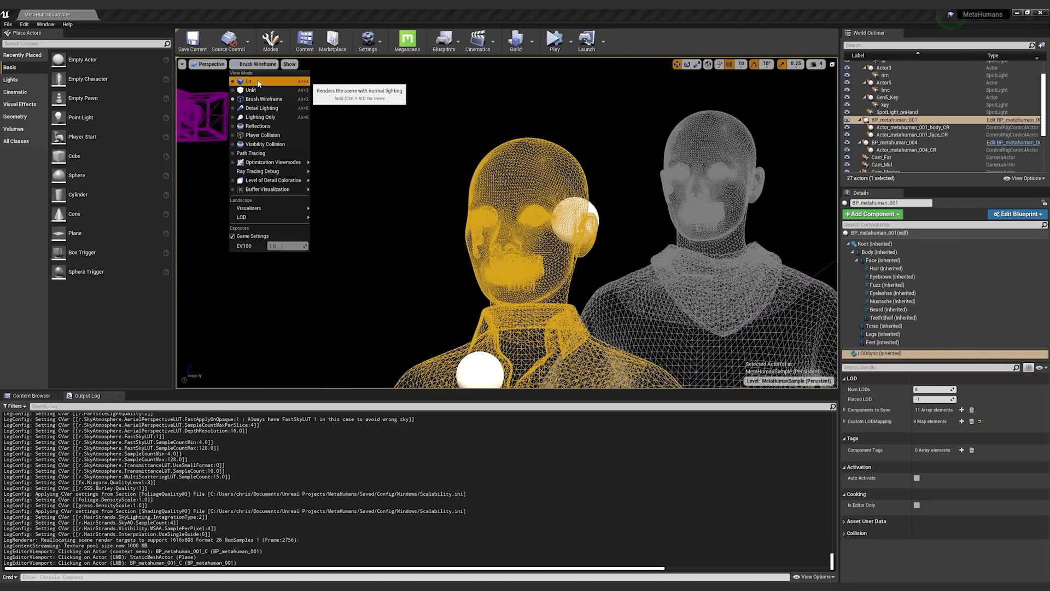
{"action": "left_click", "coordinate": [248, 81]}
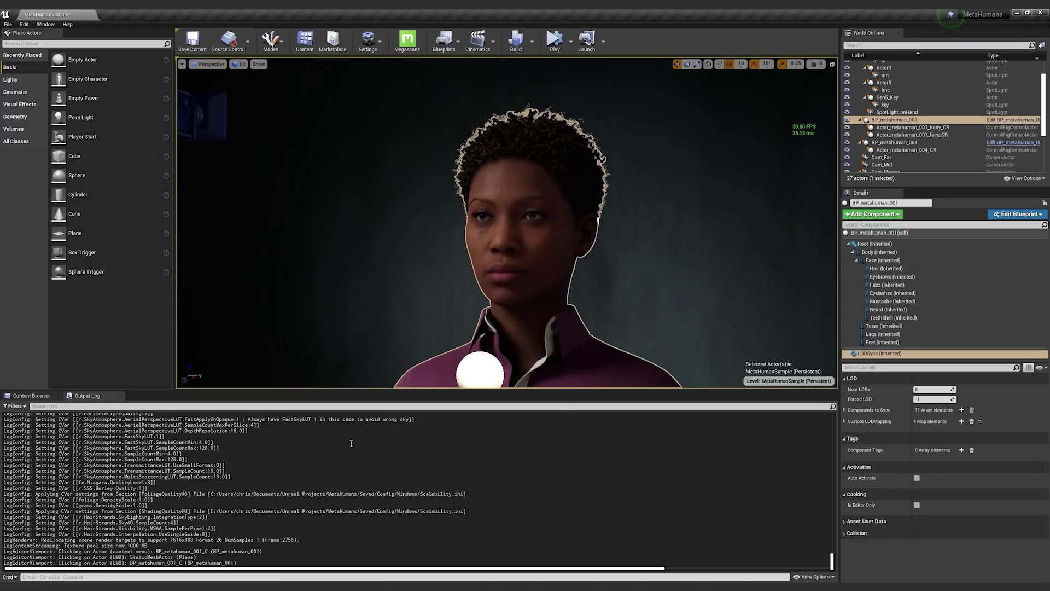
- Run r.HairStrands.Strands 0 from console history to disable hair strands
{"action": "left_click", "coordinate": [31, 577]}
{"action": "key", "text": "Up"}
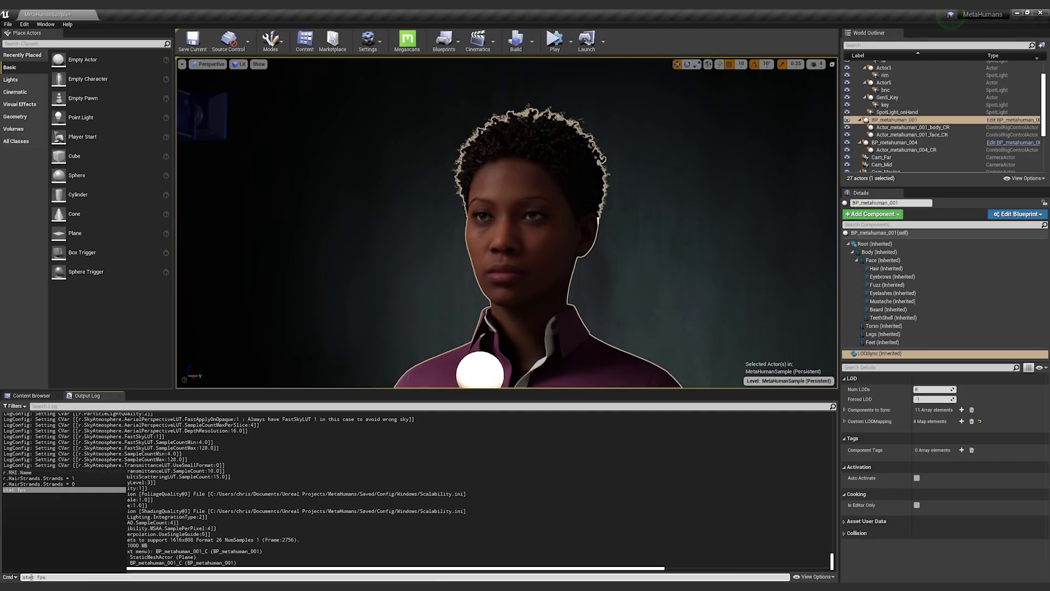
{"action": "key", "text": "Up"}
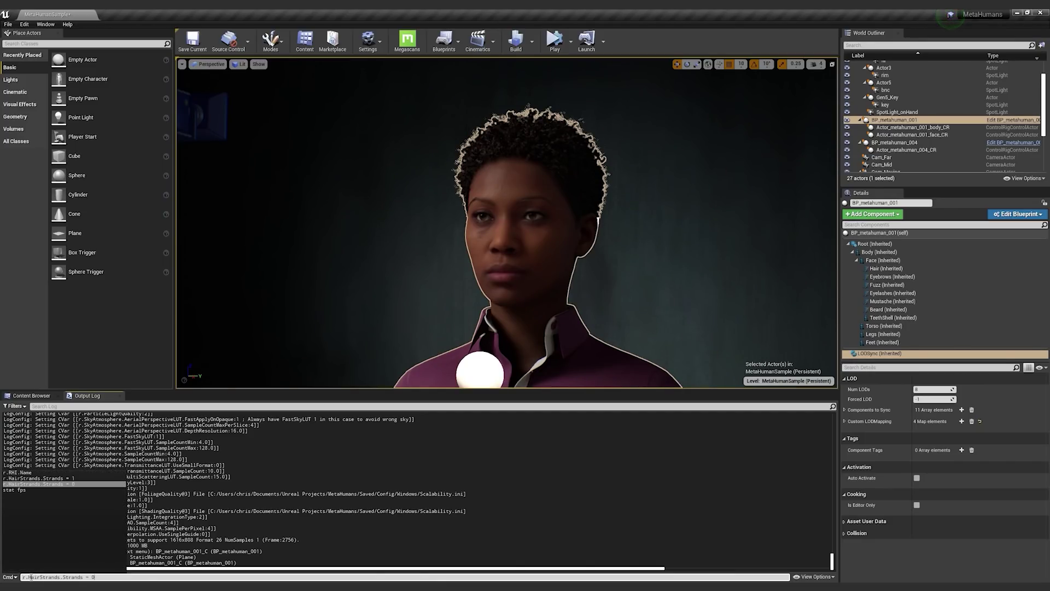
{"action": "key", "text": "Return"}
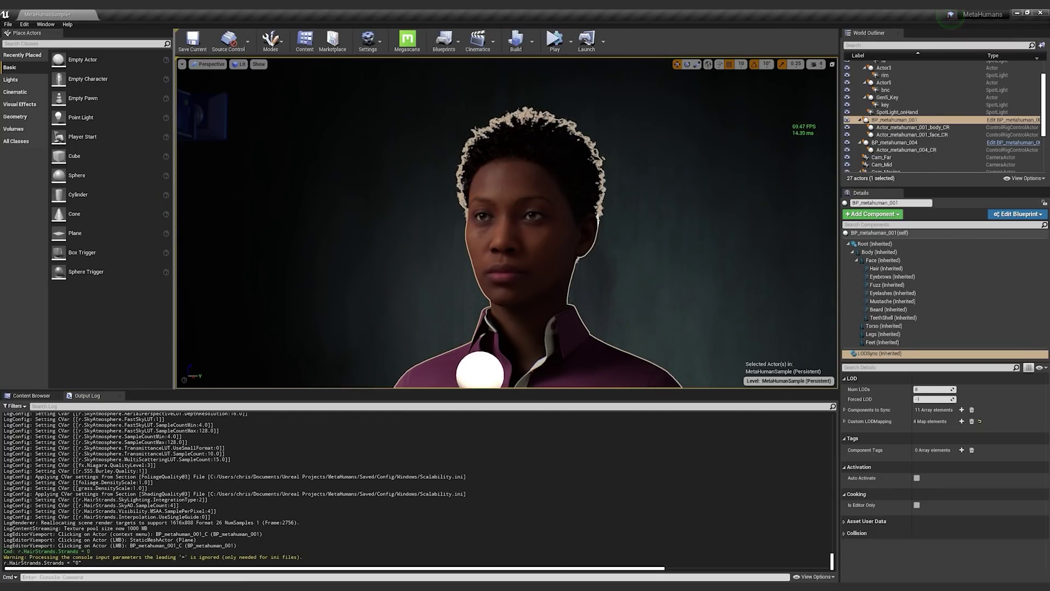
{"action": "left_click", "coordinate": [426, 166]}
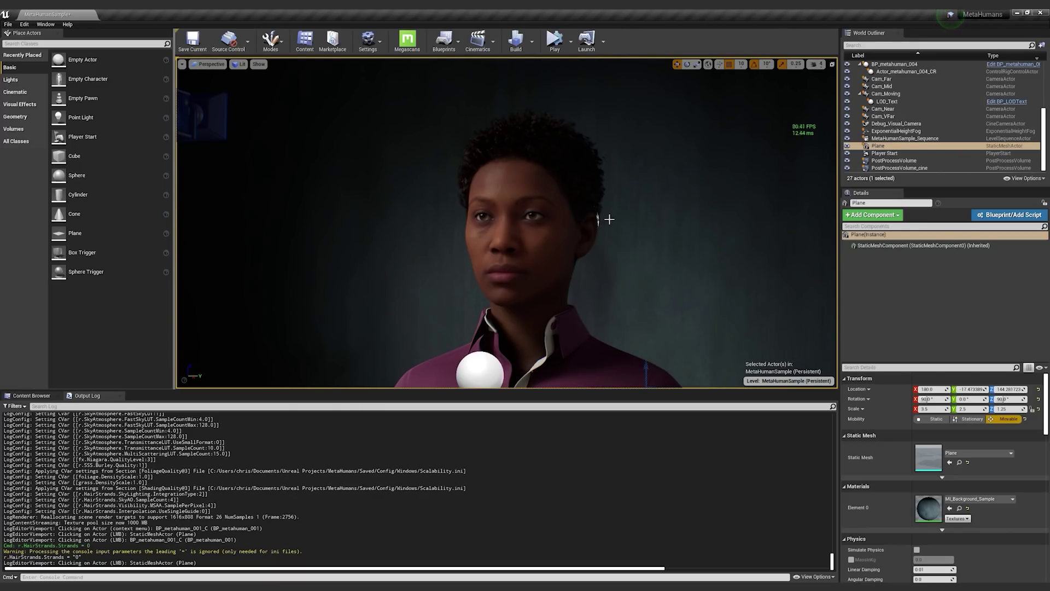
- Switch the viewport to Wireframe rendering, then back to Lit
{"action": "left_click", "coordinate": [239, 64]}
{"action": "left_click", "coordinate": [251, 98]}
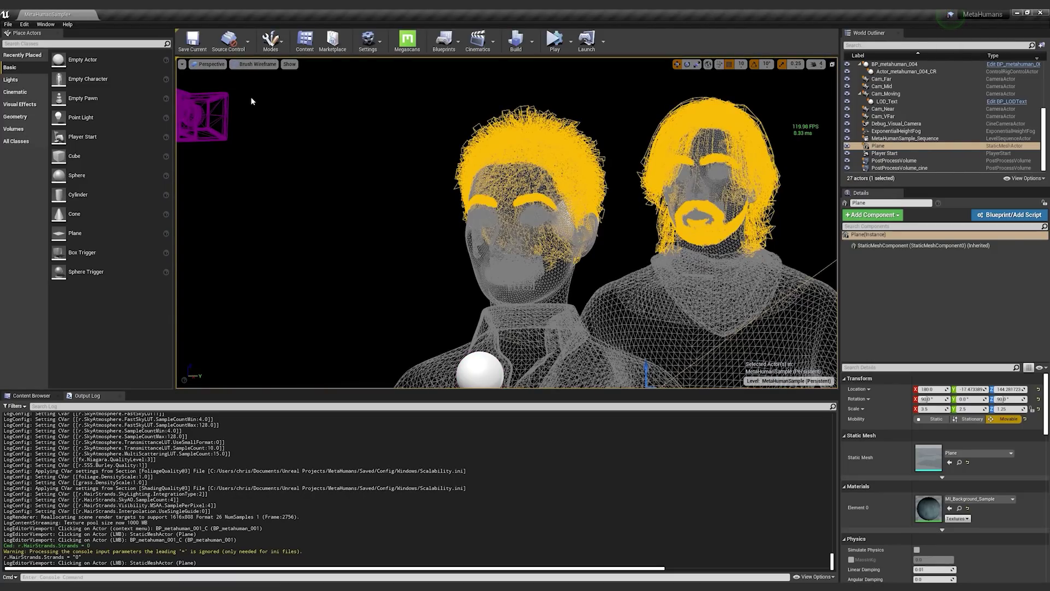
{"action": "left_click", "coordinate": [235, 64]}
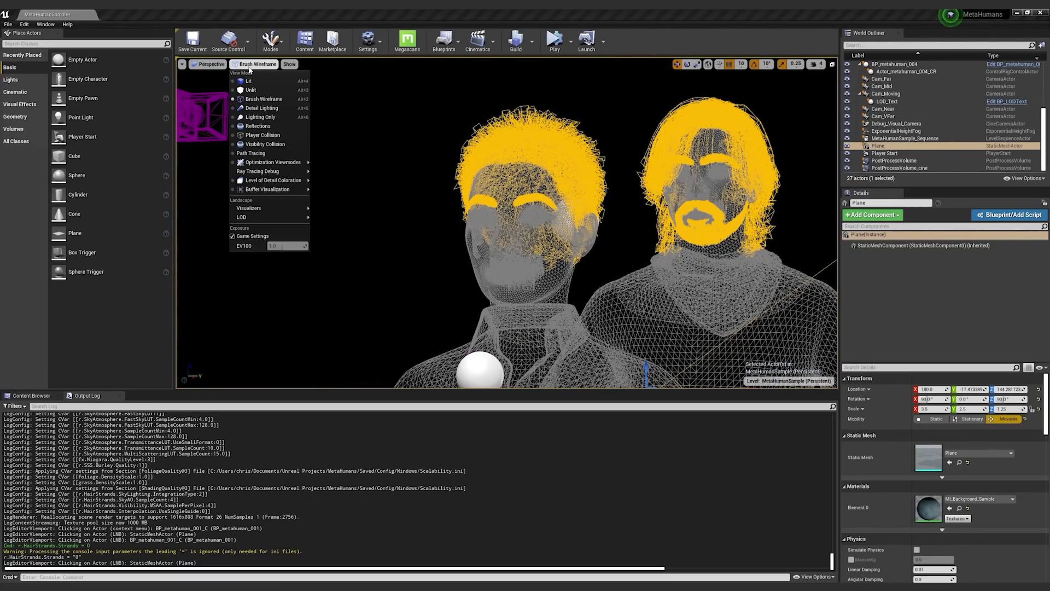
{"action": "left_click", "coordinate": [249, 80]}
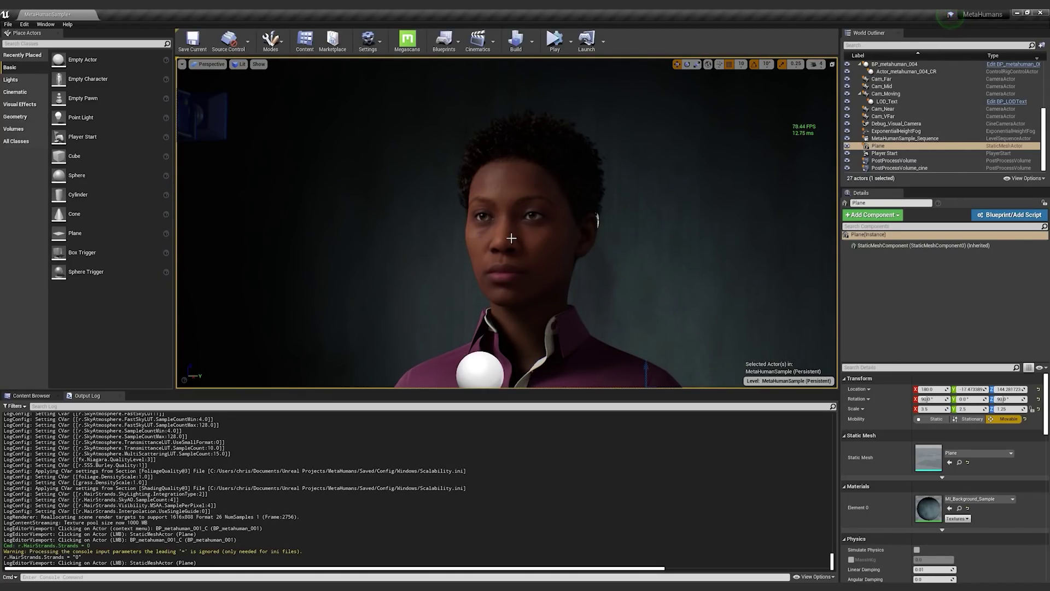
- Select BP_metahuman_001 and orbit to view the face in profile
{"action": "scroll", "coordinate": [483, 219], "scroll_direction": "up", "scroll_amount": 6}
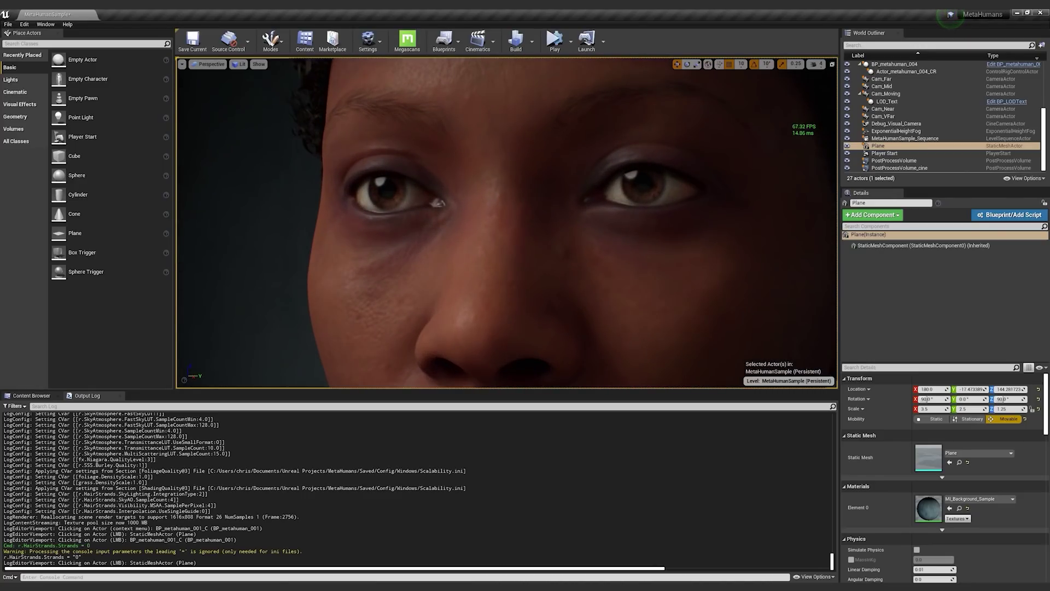
{"action": "scroll", "coordinate": [483, 220], "scroll_direction": "down", "scroll_amount": 5}
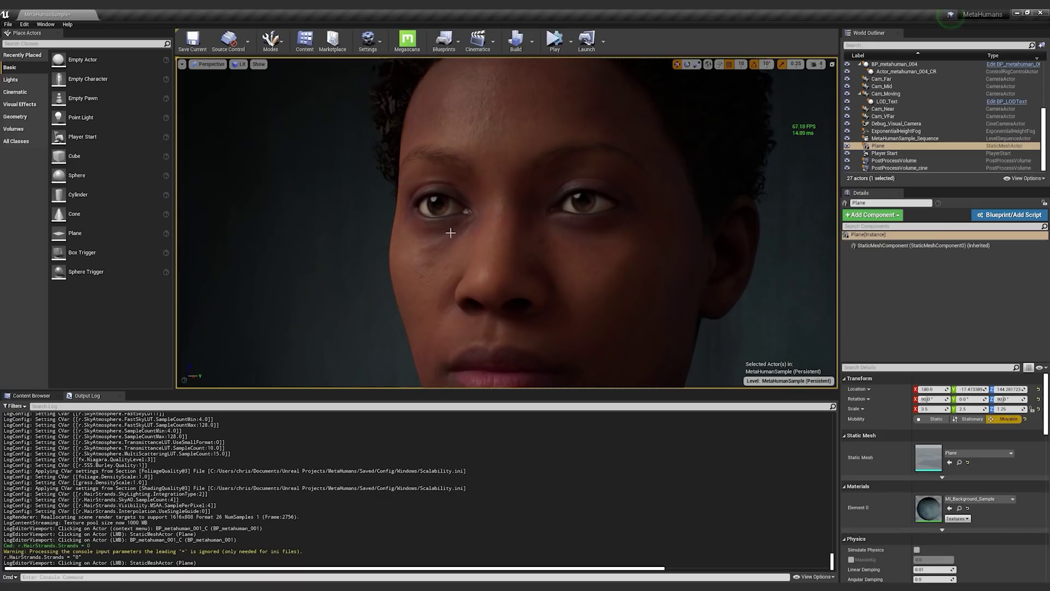
{"action": "left_click", "coordinate": [513, 222]}
{"action": "mouse_move", "coordinate": [513, 223]}
{"action": "left_mouse_down", "text": "alt"}
{"action": "mouse_move", "coordinate": [601, 226]}
{"action": "mouse_move", "coordinate": [509, 223]}
{"action": "left_mouse_up", "text": "alt"}
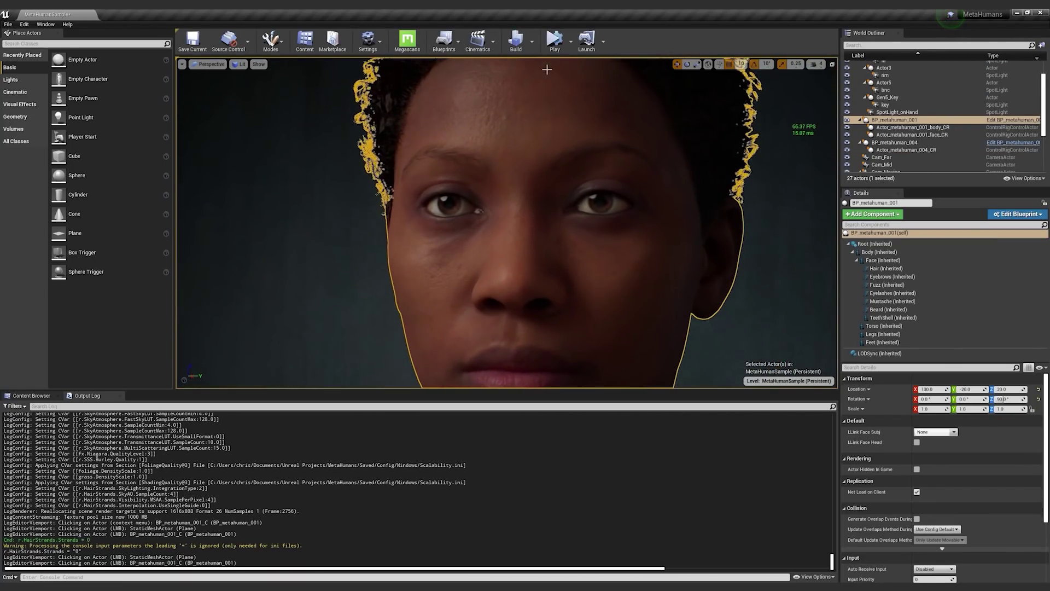
- Run a brief Play-in-Editor test, stop it, and reframe the head and shoulders
{"action": "left_click", "coordinate": [555, 41]}
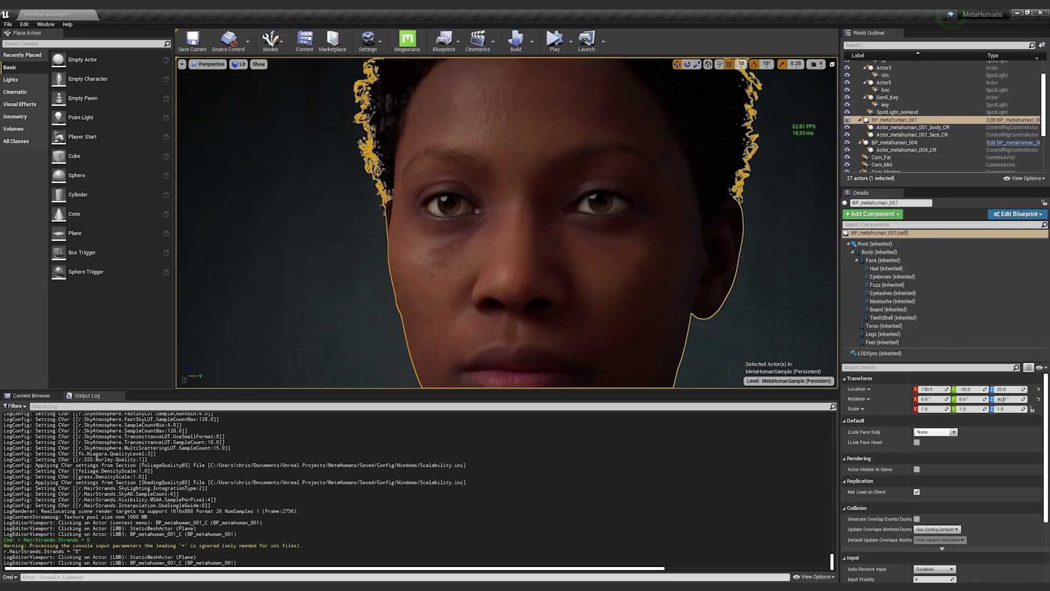
{"action": "key", "text": "Escape"}
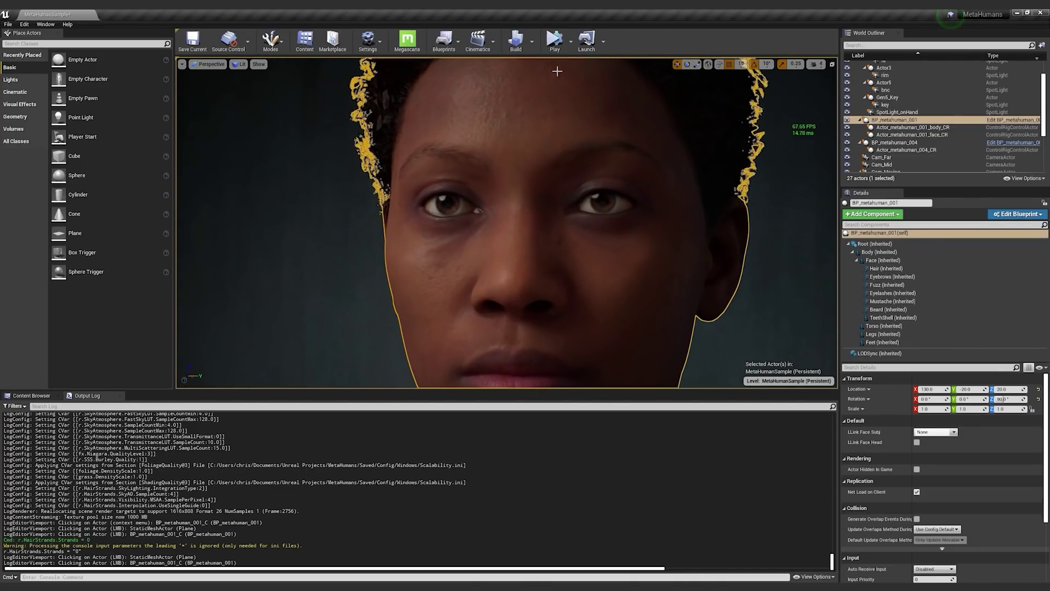
{"action": "left_click", "coordinate": [555, 42]}
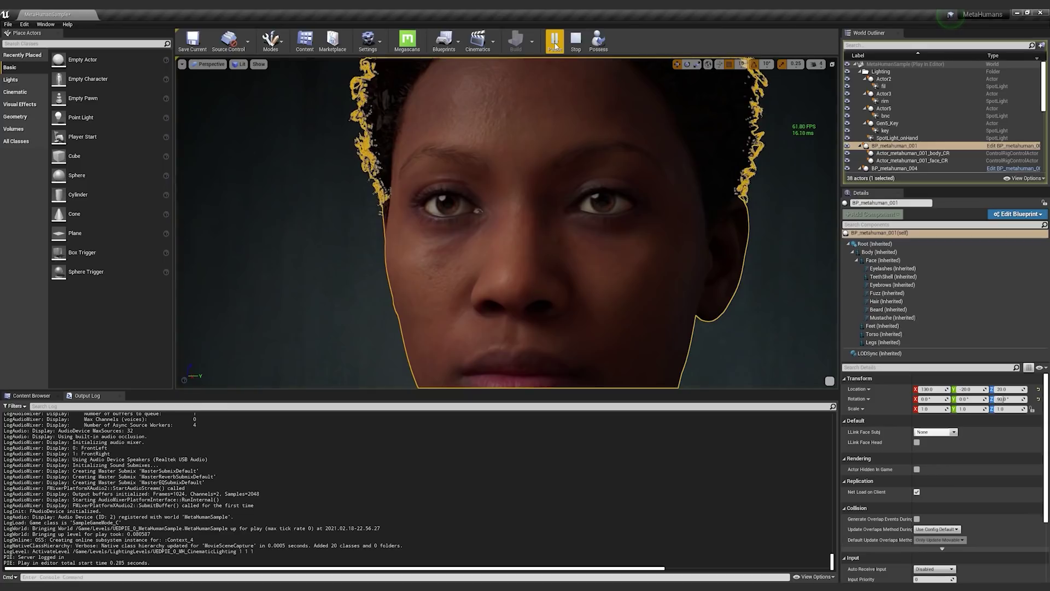
{"action": "left_click", "coordinate": [576, 40]}
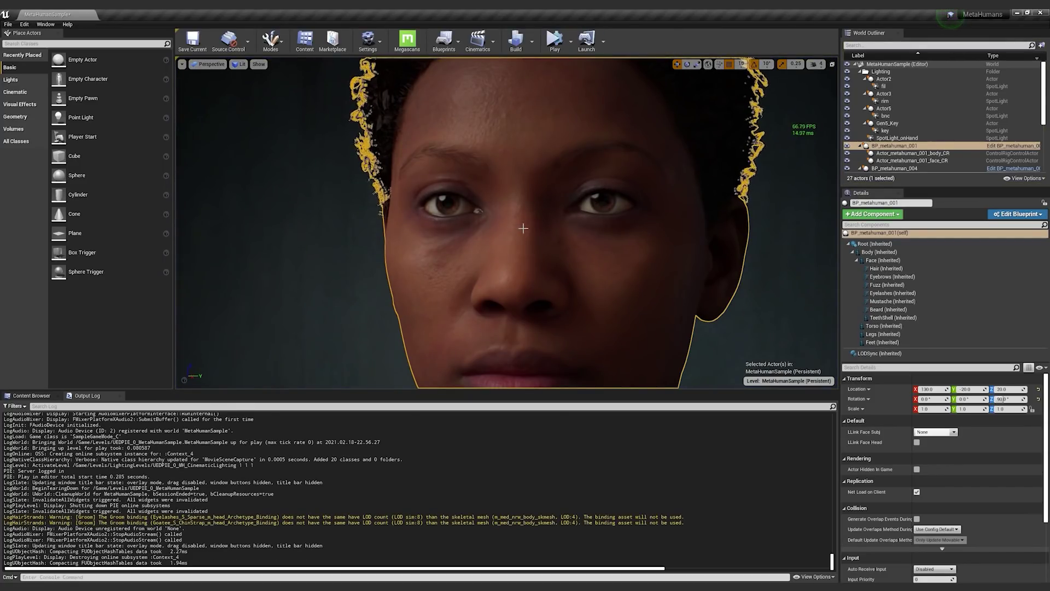
{"action": "mouse_move", "coordinate": [447, 193]}
{"action": "left_mouse_down"}
{"action": "mouse_move", "coordinate": [446, 236]}
{"action": "mouse_move", "coordinate": [447, 175]}
{"action": "left_mouse_up"}
{"action": "left_click_drag", "start_coordinate": [550, 264], "coordinate": [561, 282]}
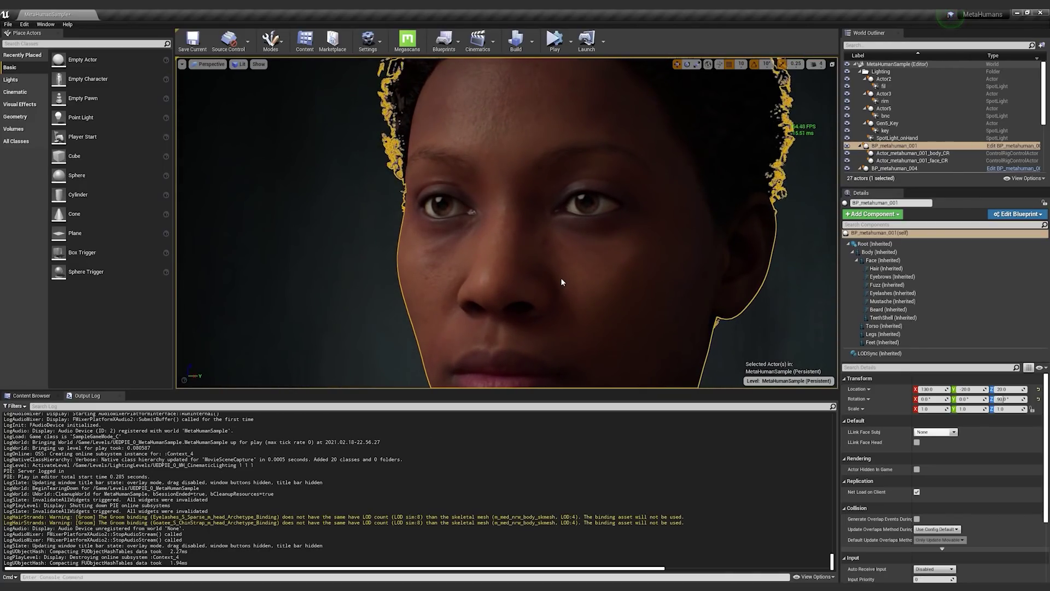
- Recall r.HairStrands.Strands 1 in the console to turn hair strands back on
{"action": "left_click", "coordinate": [98, 576]}
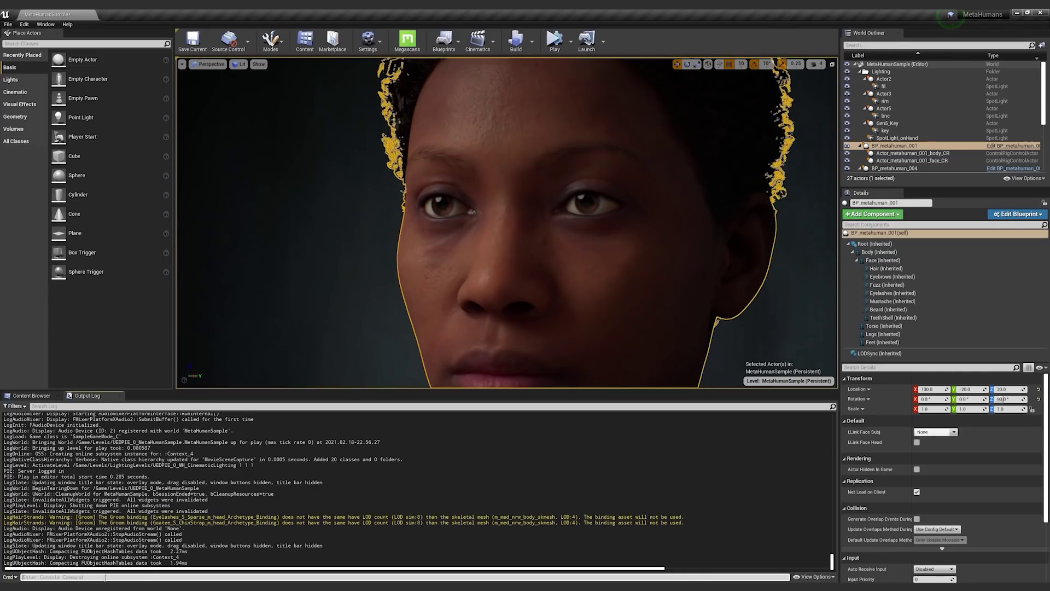
{"action": "key", "text": "Up"}
{"action": "key", "text": "Up"}
{"action": "key", "text": "Up"}
{"action": "key", "text": "Return"}
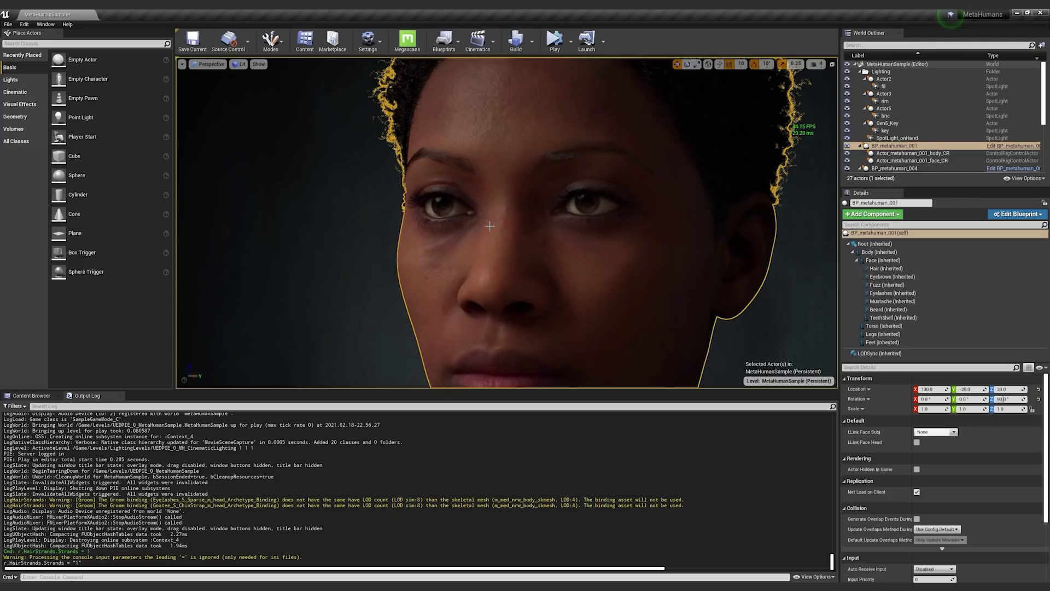
{"action": "left_click", "coordinate": [23, 25]}
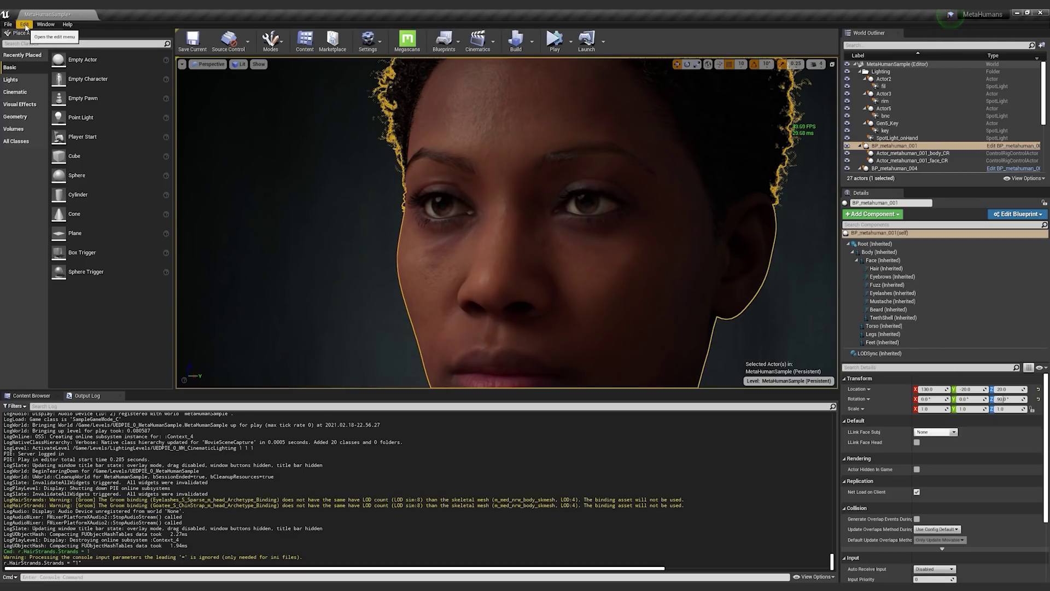
{"action": "left_click", "coordinate": [23, 25]}
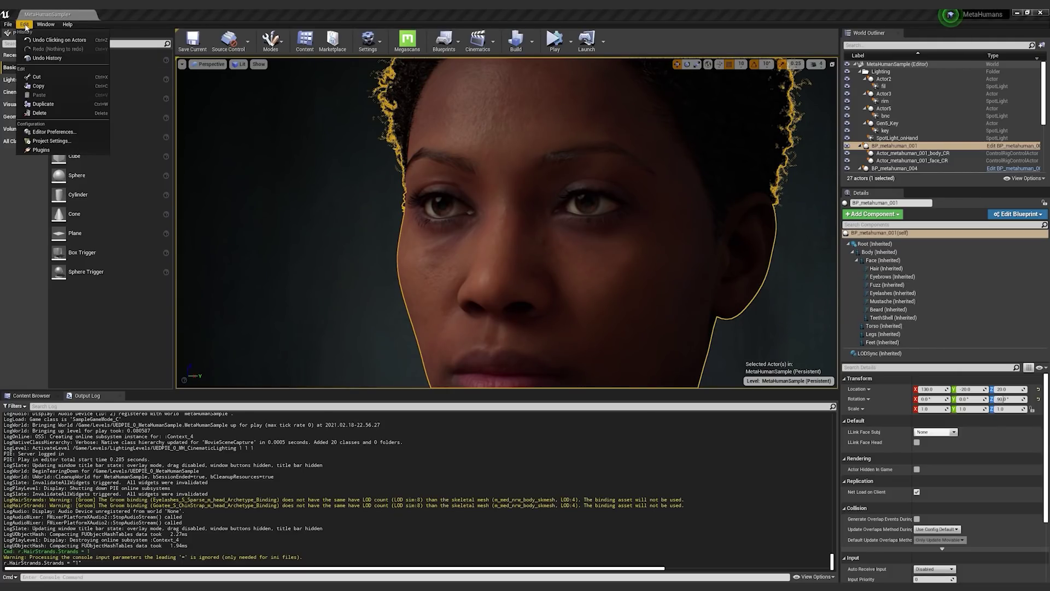
{"action": "left_click", "coordinate": [54, 140]}
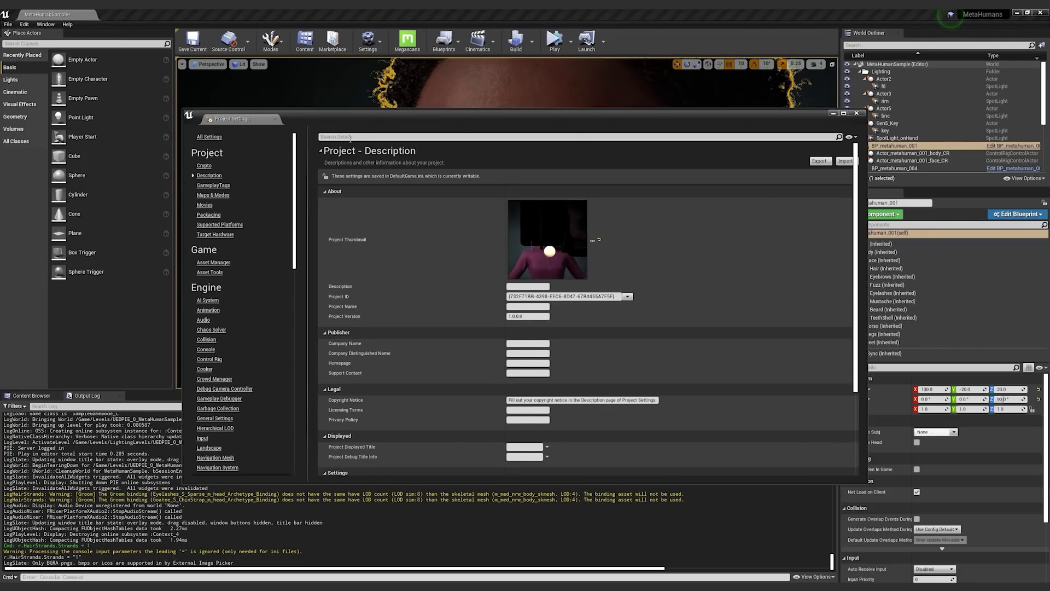
{"action": "left_click", "coordinate": [347, 136]}
{"action": "type", "text": "rayt"}
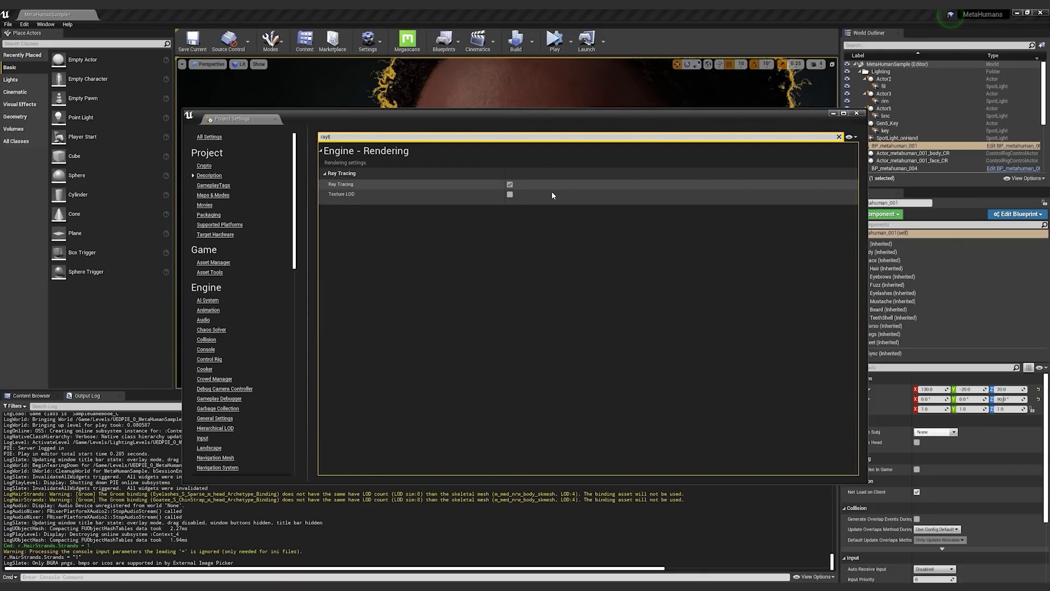
{"action": "left_click", "coordinate": [856, 114]}
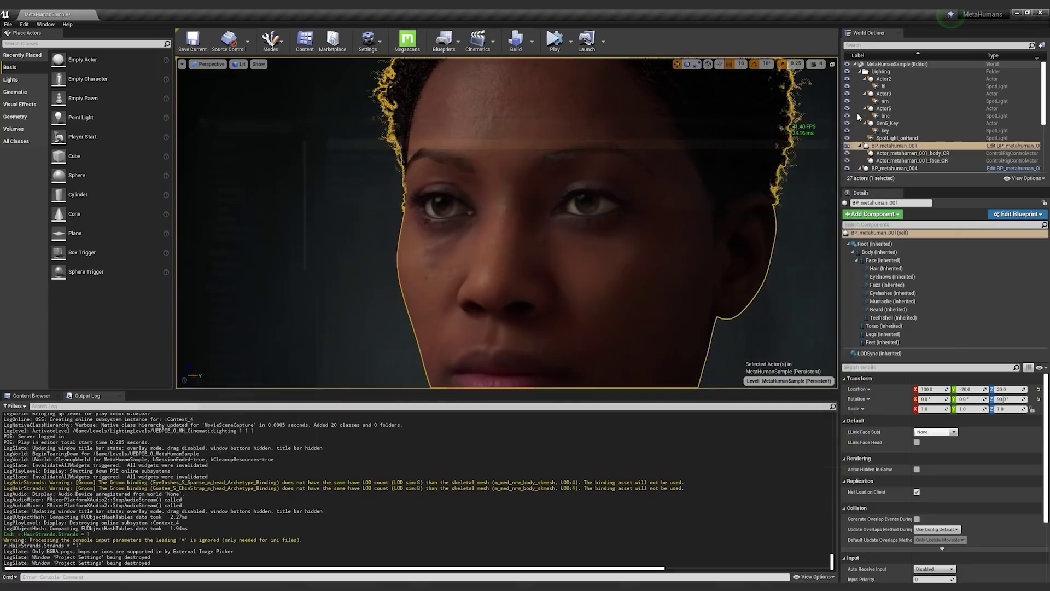
{"action": "left_click", "coordinate": [333, 254]}
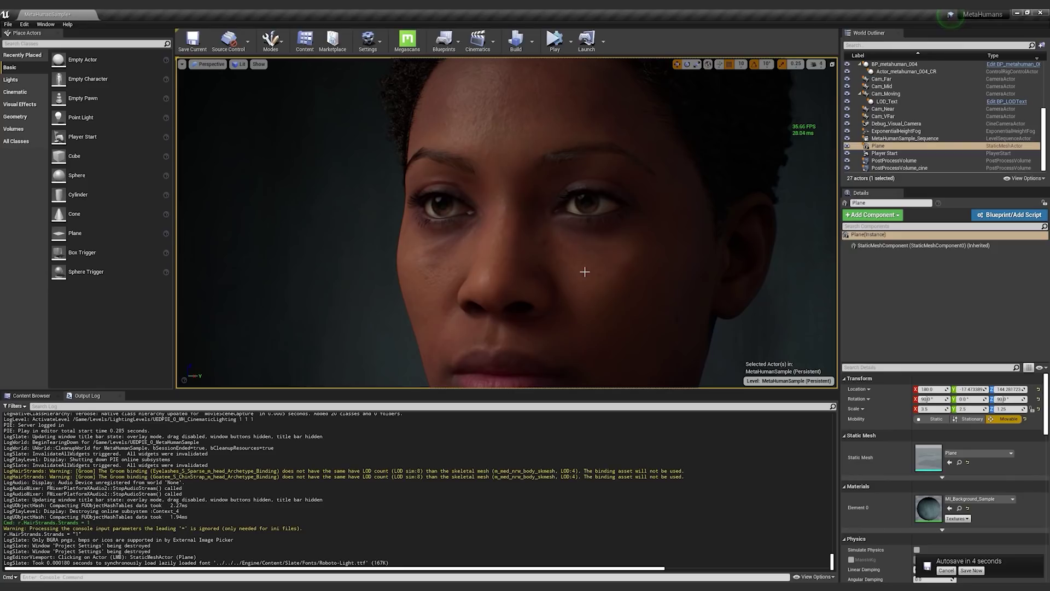
- Open Project Settings at the Platforms > Windows page
{"action": "left_click", "coordinate": [24, 24]}
{"action": "left_click", "coordinate": [51, 140]}
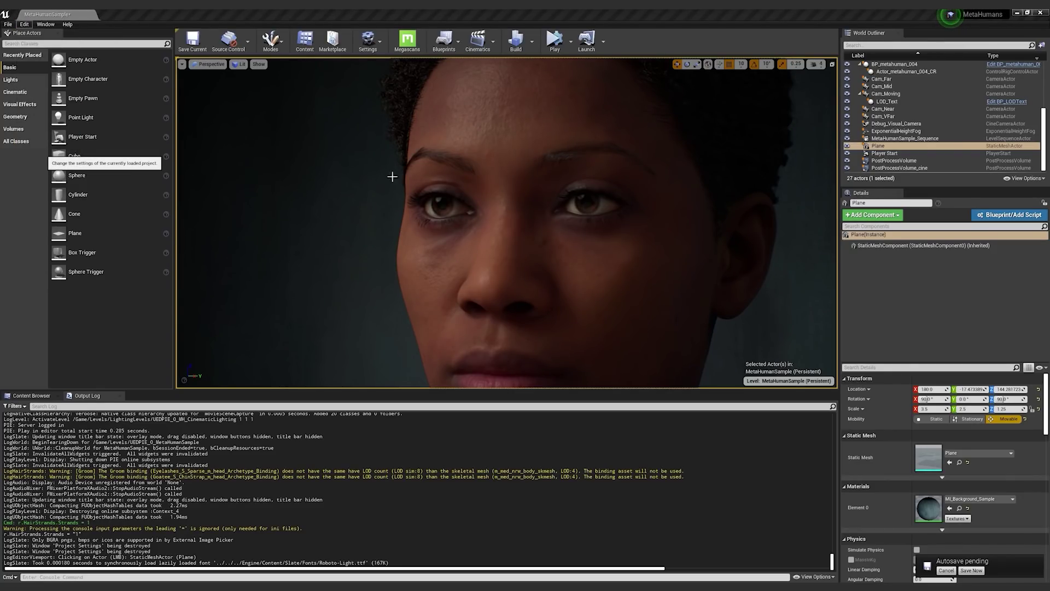
{"action": "scroll", "coordinate": [602, 229], "scroll_direction": "down", "scroll_amount": 3}
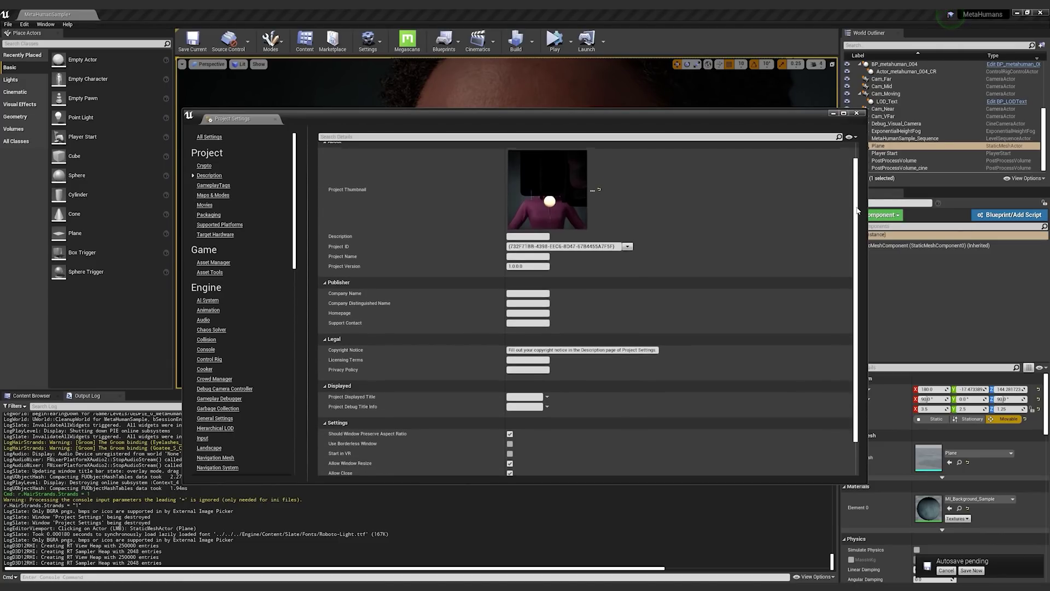
{"action": "scroll", "coordinate": [257, 238], "scroll_direction": "down", "scroll_amount": 15}
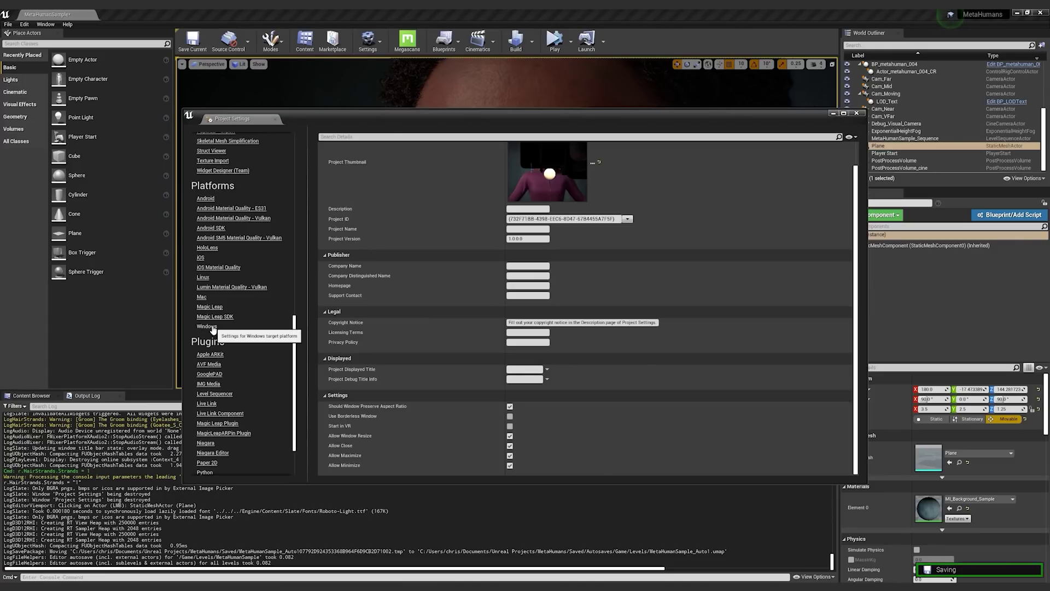
{"action": "left_click", "coordinate": [206, 326]}
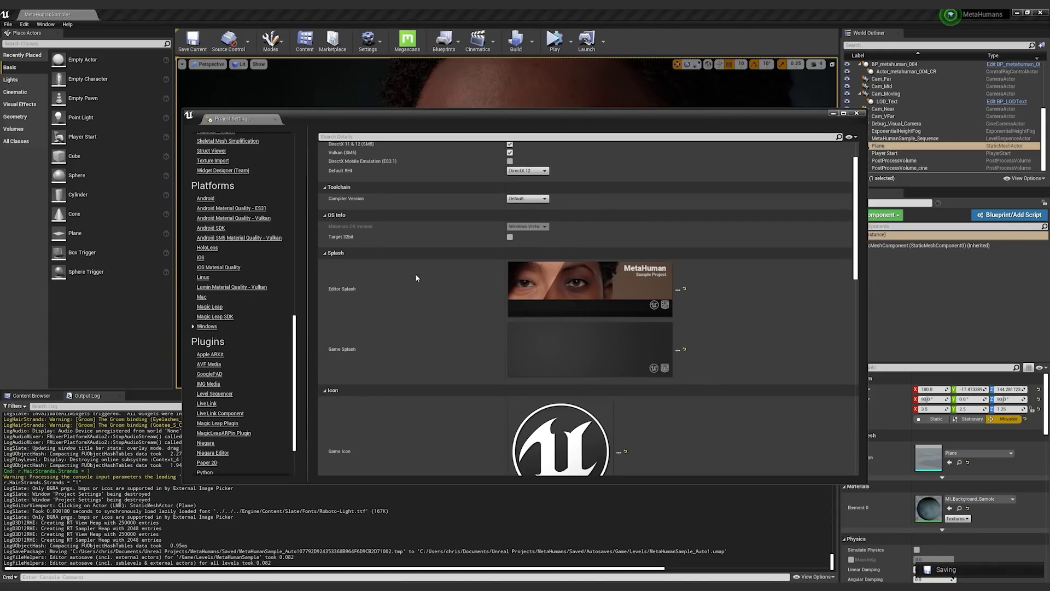
- Switch the Default RHI to DirectX 11, then set it back to DirectX 12
{"action": "left_click", "coordinate": [526, 171]}
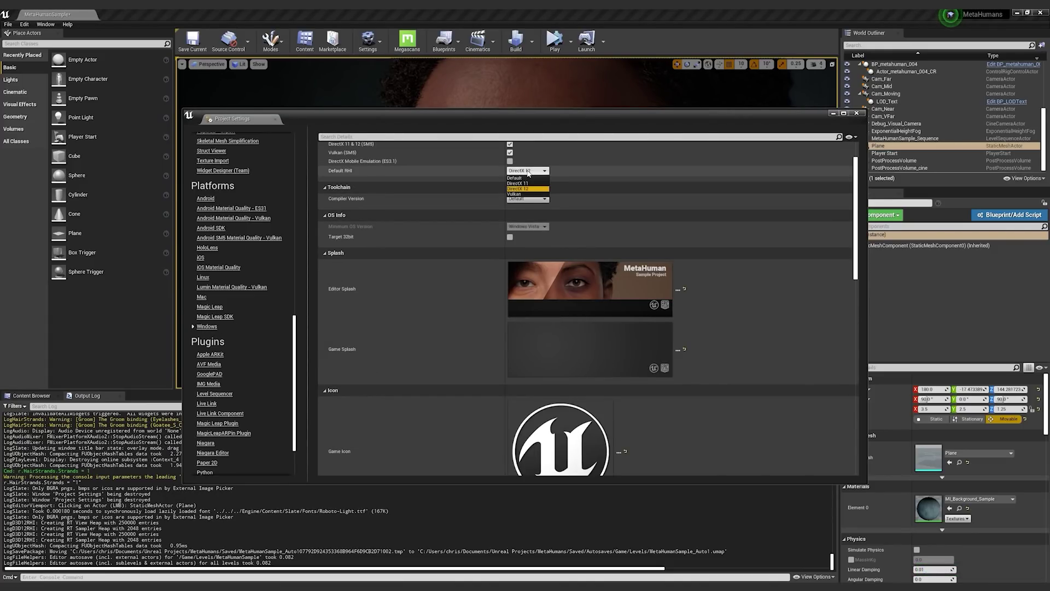
{"action": "left_click", "coordinate": [518, 183]}
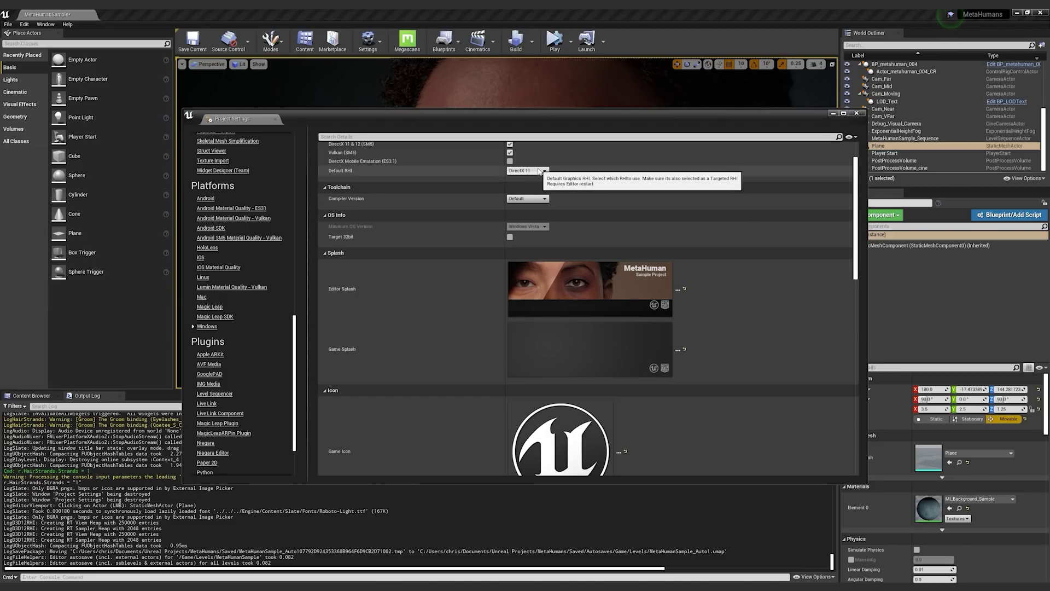
{"action": "left_click", "coordinate": [539, 171]}
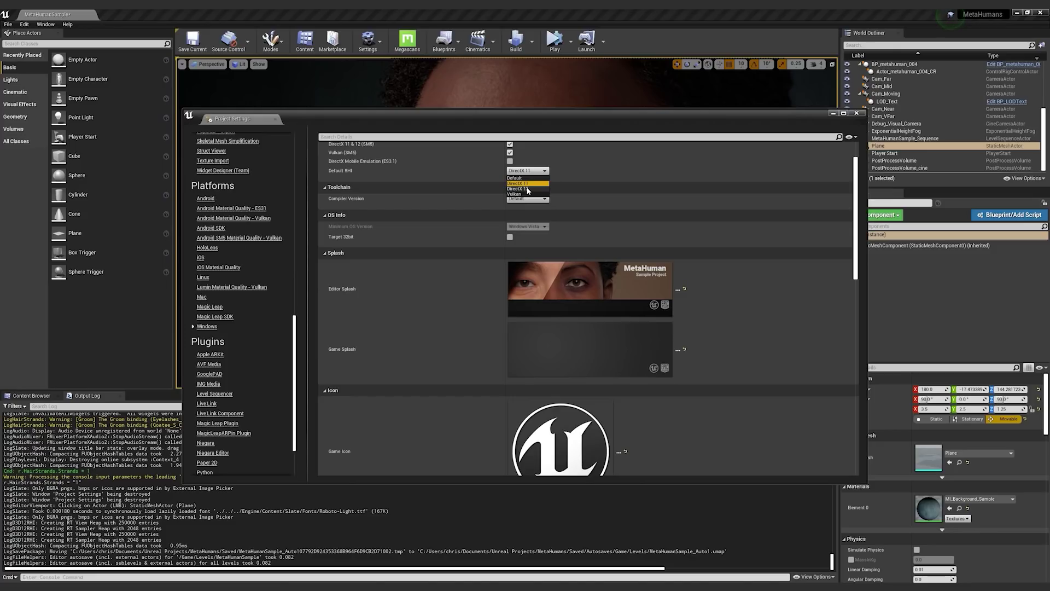
{"action": "left_click", "coordinate": [527, 189]}
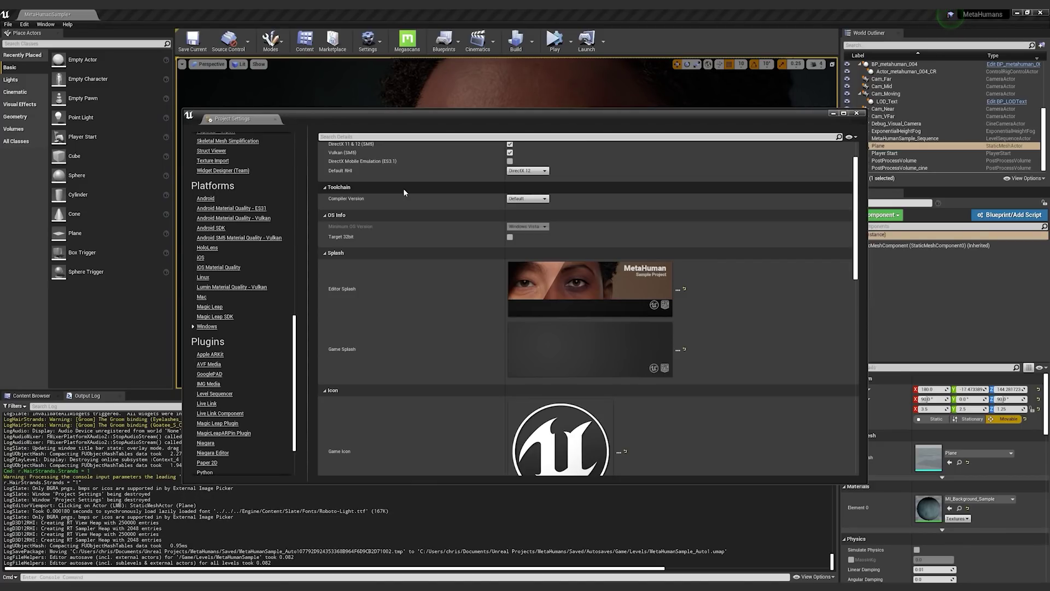
{"action": "scroll", "coordinate": [399, 189], "scroll_direction": "up", "scroll_amount": 2}
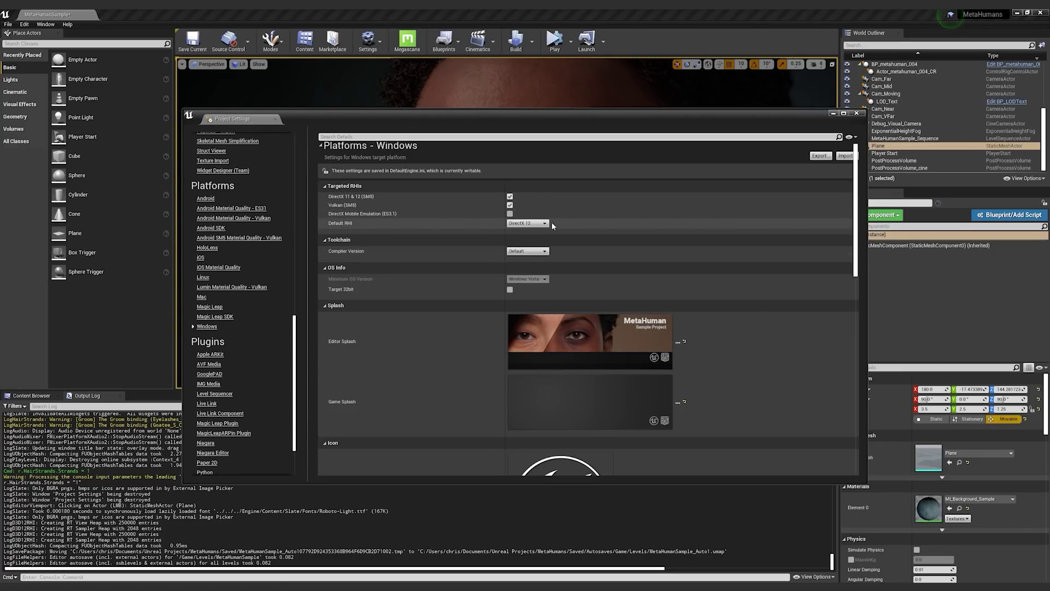
- Close Project Settings and run r.RHI.Name to confirm the DX12 RHI is active
{"action": "left_click", "coordinate": [857, 113]}
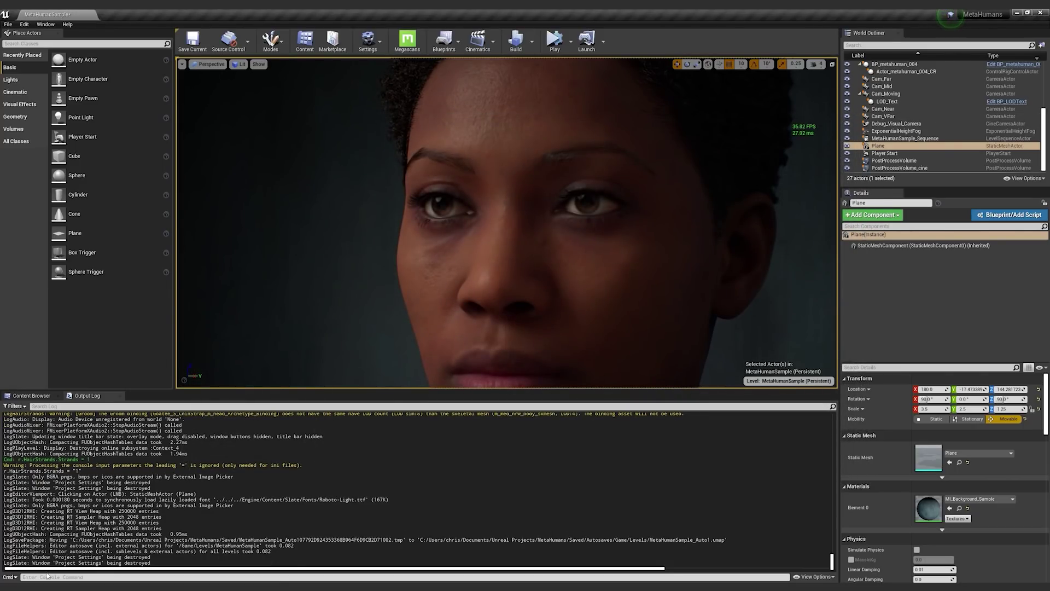
{"action": "left_click", "coordinate": [64, 577]}
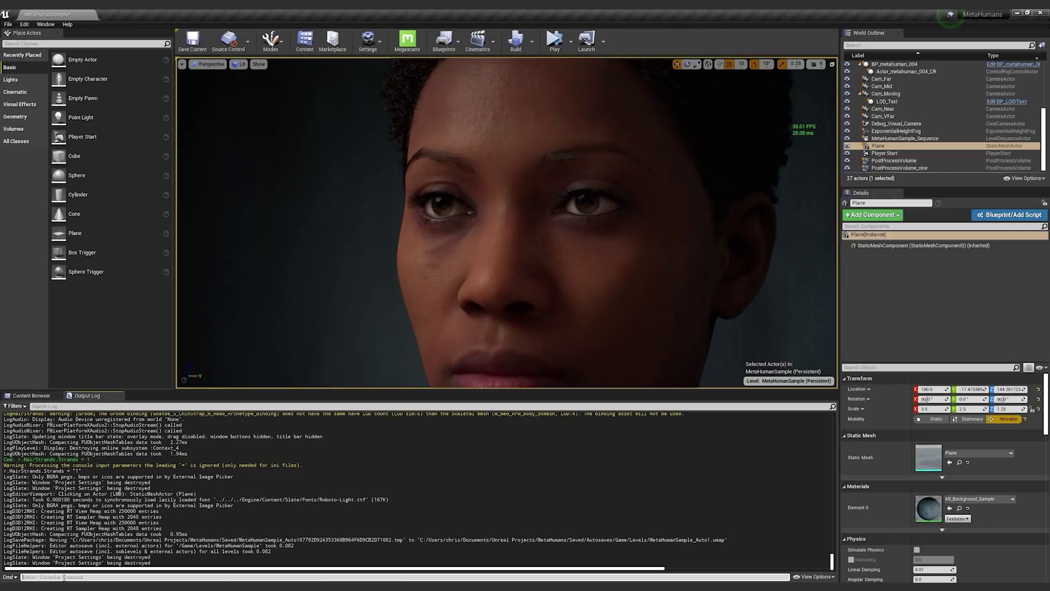
{"action": "type", "text": "r.RHI"}
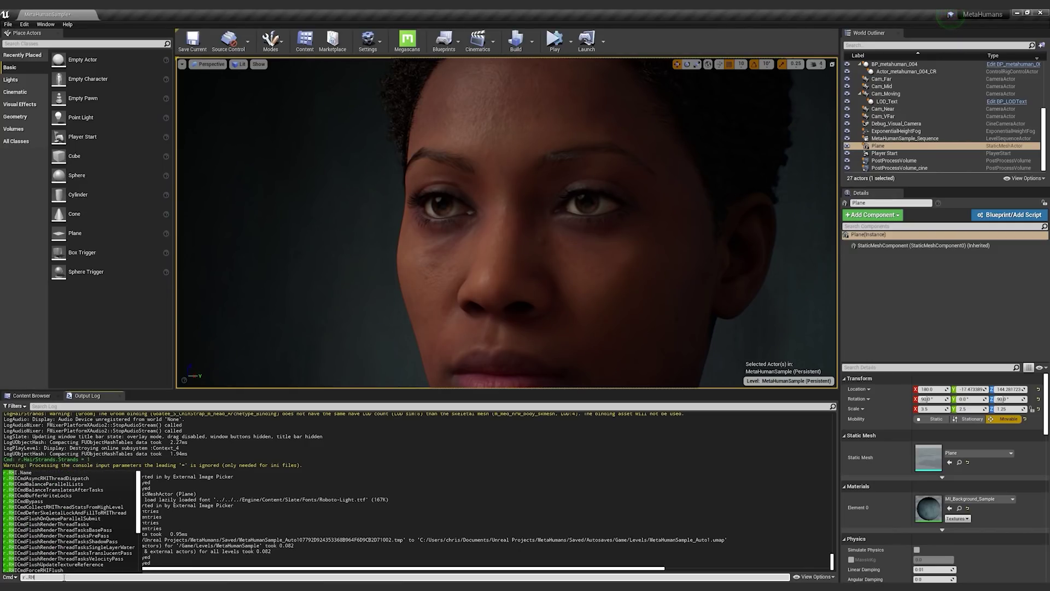
{"action": "type", "text": "."}
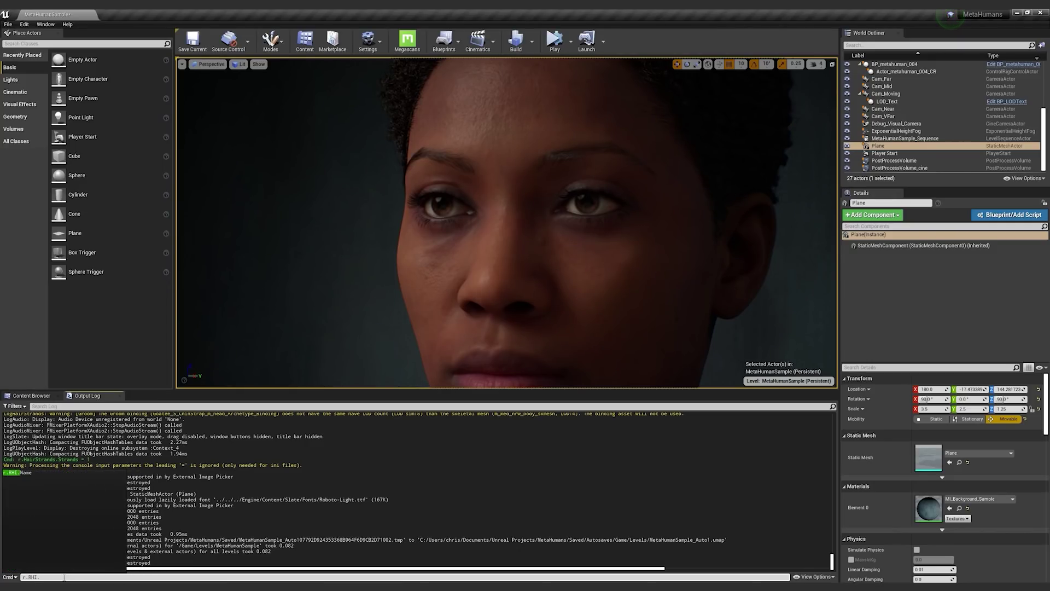
{"action": "type", "text": "Name"}
{"action": "key", "text": "Return"}
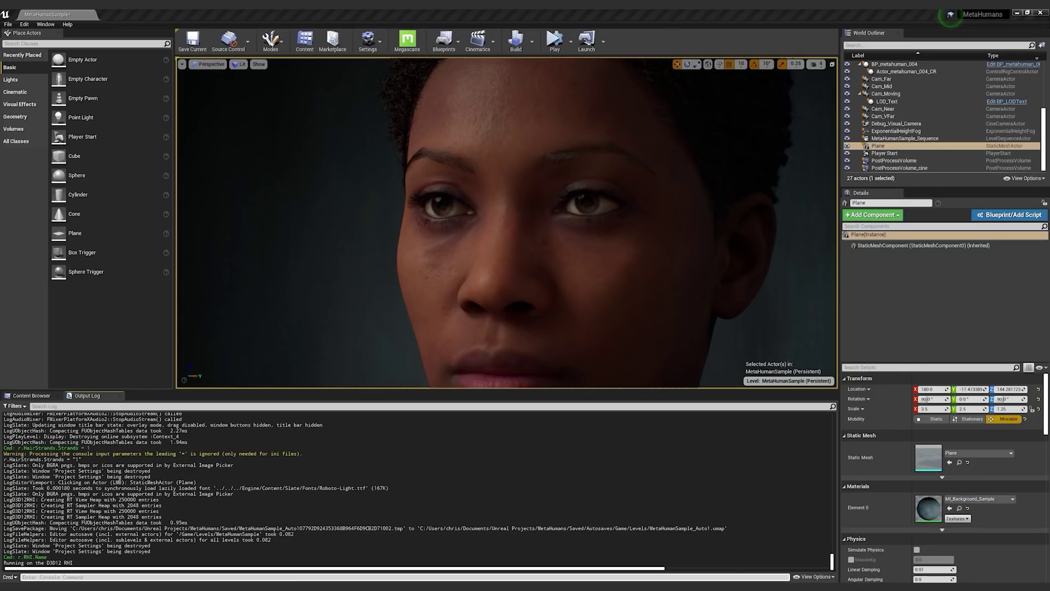
- Open DefaultEngine.ini from the MetaHumans Config folder in Notepad
{"action": "left_click_drag", "start_coordinate": [1049, 93], "coordinate": [342, 95]}
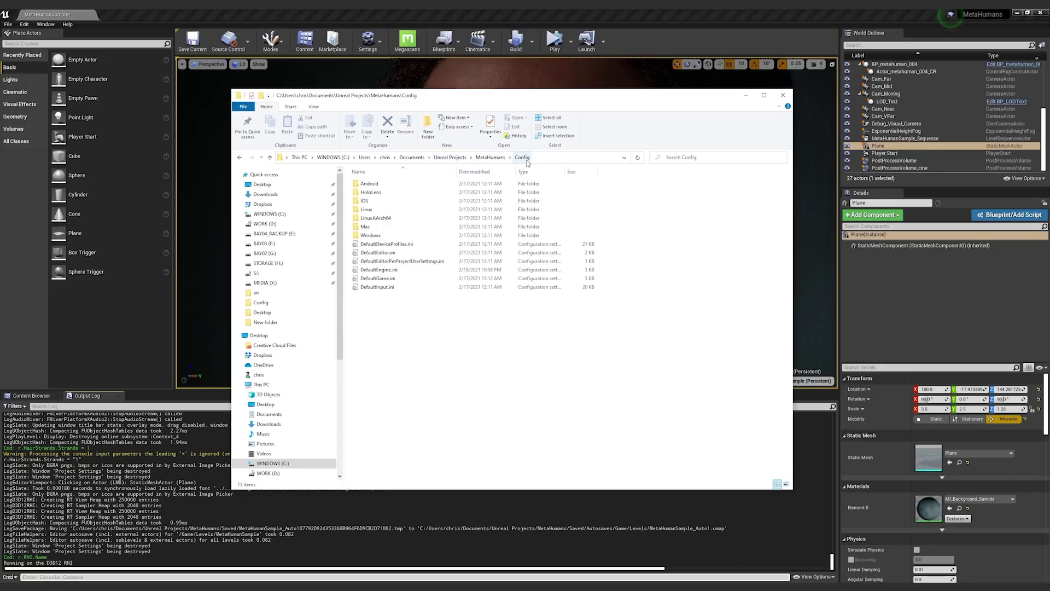
{"action": "left_click", "coordinate": [384, 270]}
{"action": "double_click", "coordinate": [384, 271]}
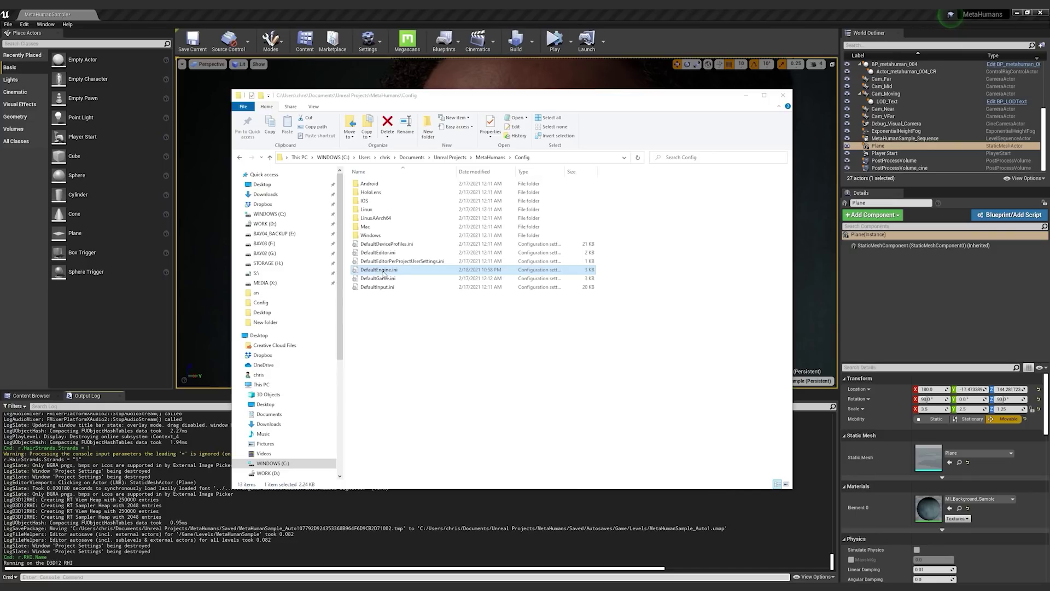
- Delete the DefaultGraphicsRHI=DefaultGraphicsRHI_DX12 line from DefaultEngine.ini, save, and close Notepad
{"action": "left_click_drag", "start_coordinate": [897, 104], "coordinate": [322, 130]}
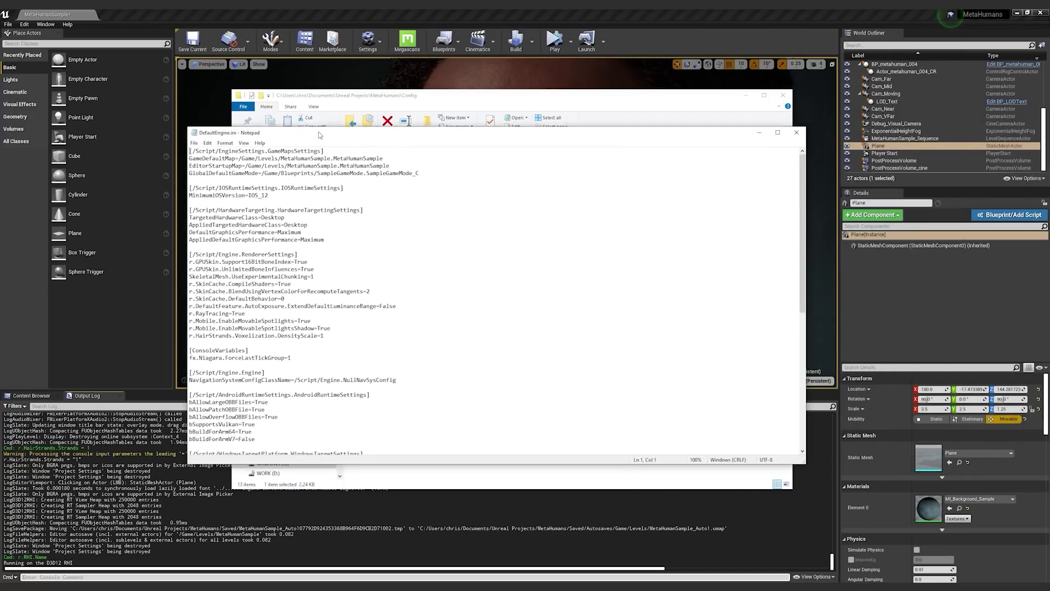
{"action": "scroll", "coordinate": [314, 269], "scroll_direction": "down", "scroll_amount": 10}
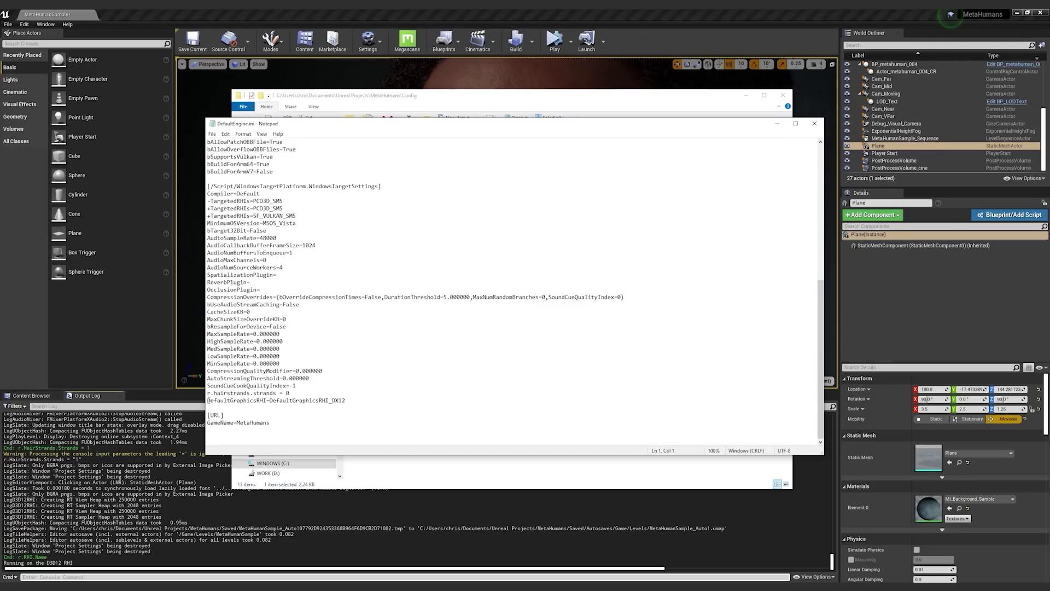
{"action": "left_click_drag", "start_coordinate": [209, 400], "coordinate": [348, 403]}
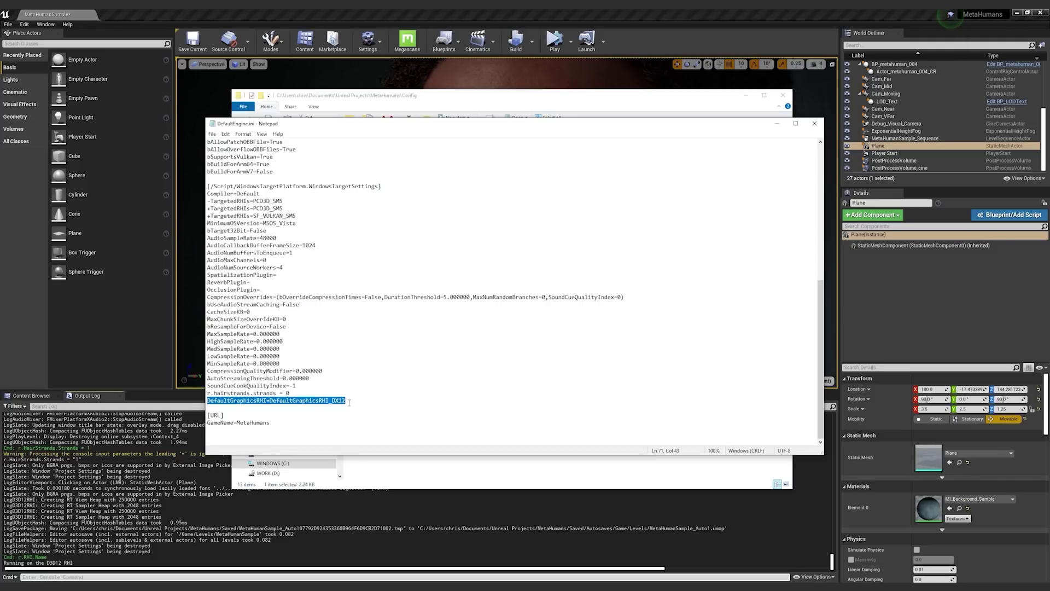
{"action": "key", "text": "BackSpace"}
{"action": "key", "text": "BackSpace"}
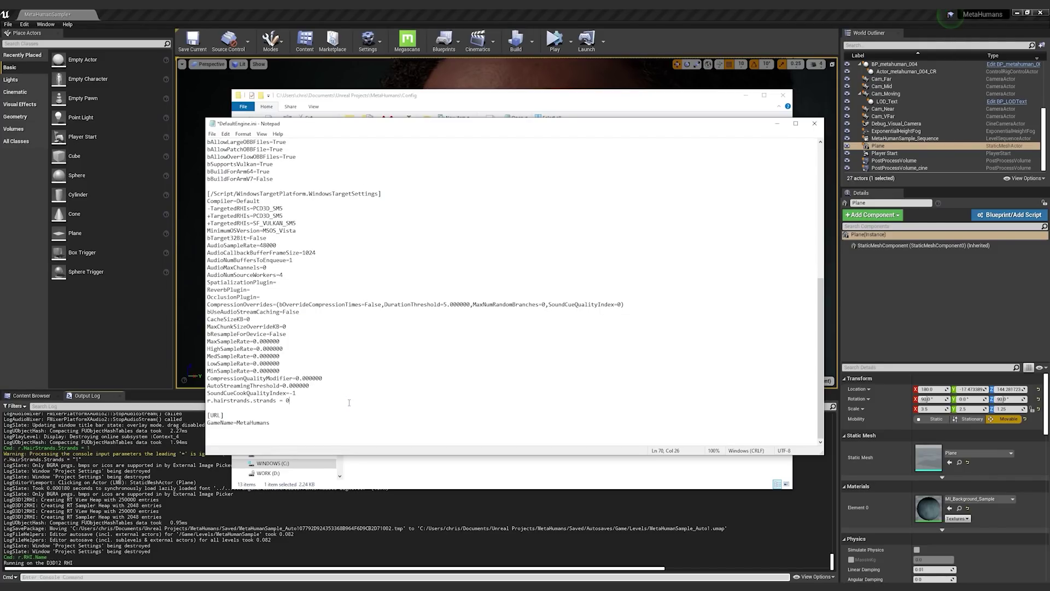
{"action": "key", "text": "ctrl+s"}
{"action": "left_click", "coordinate": [814, 123]}
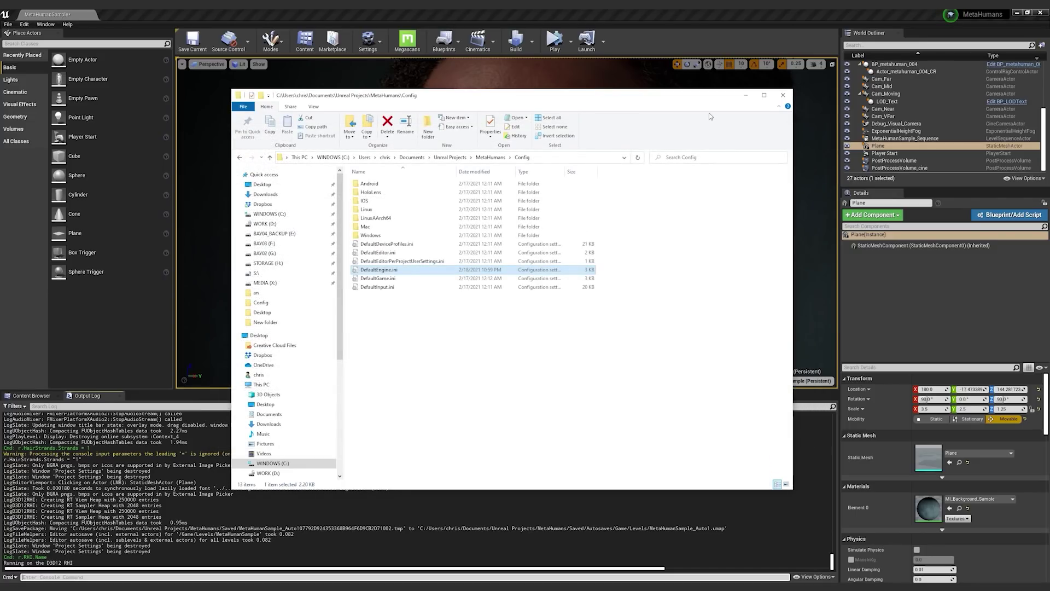
- Close the Unreal editor, choosing Don't Save for the MetaHumanSample level
{"action": "left_click", "coordinate": [744, 96]}
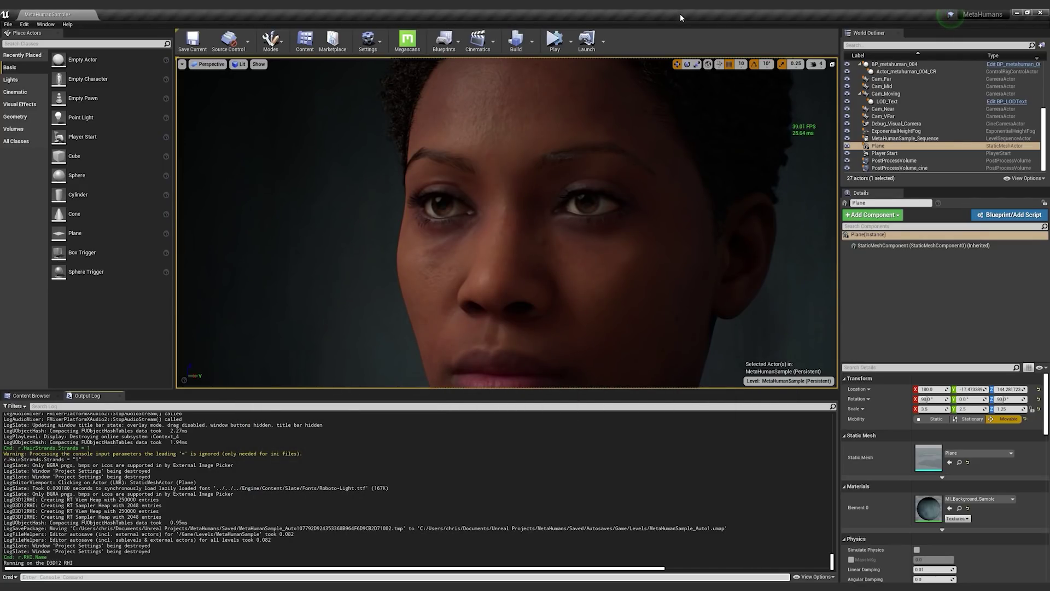
{"action": "left_click", "coordinate": [1039, 13]}
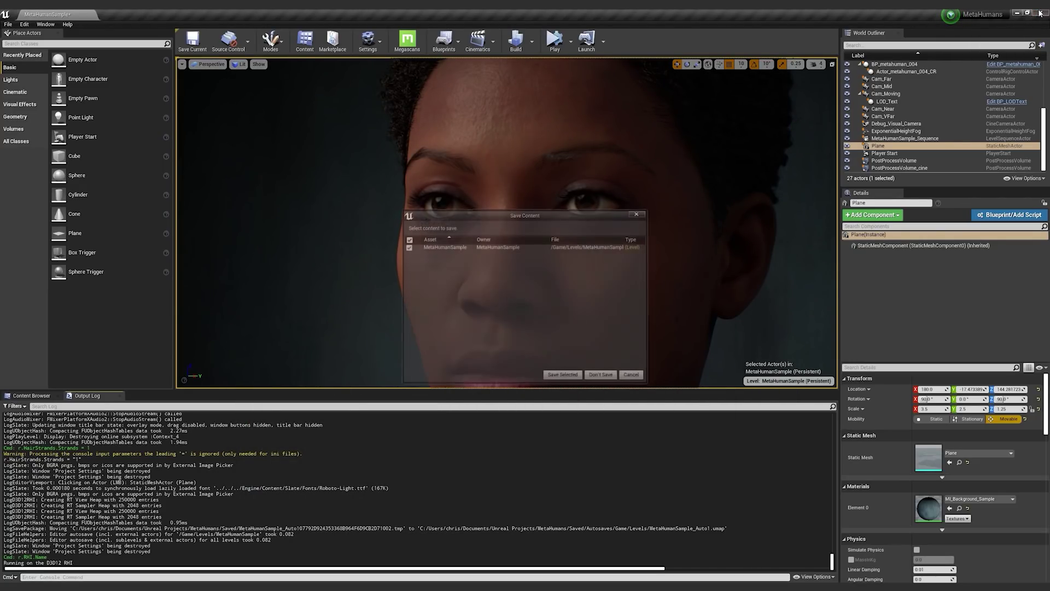
{"action": "left_click", "coordinate": [612, 377]}
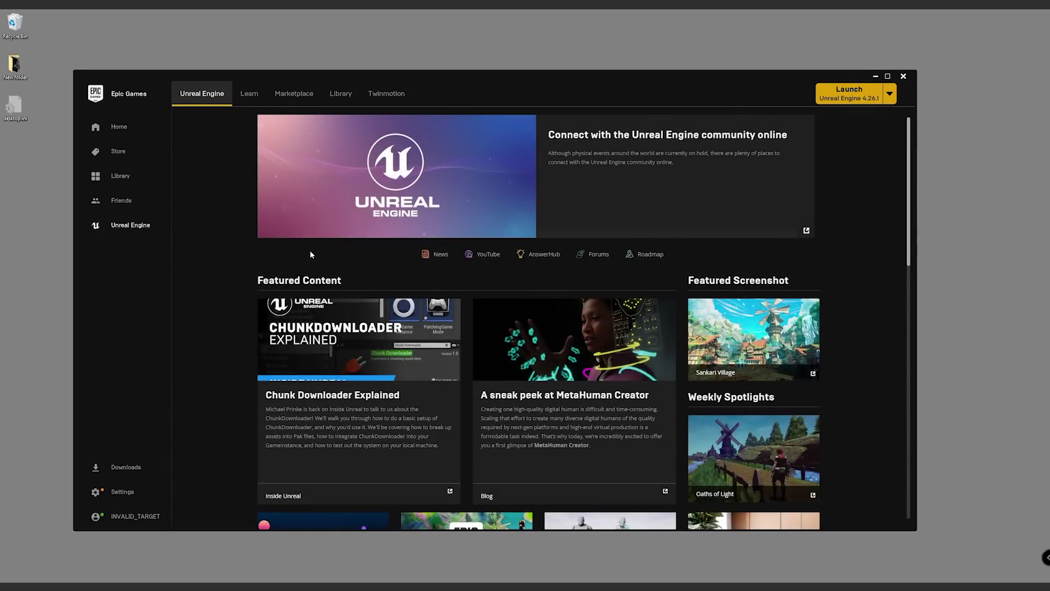
- Launch Unreal Engine 4.26.1 from the launcher's Library, then minimize the launcher
{"action": "left_click", "coordinate": [341, 93]}
{"action": "left_click", "coordinate": [244, 179]}
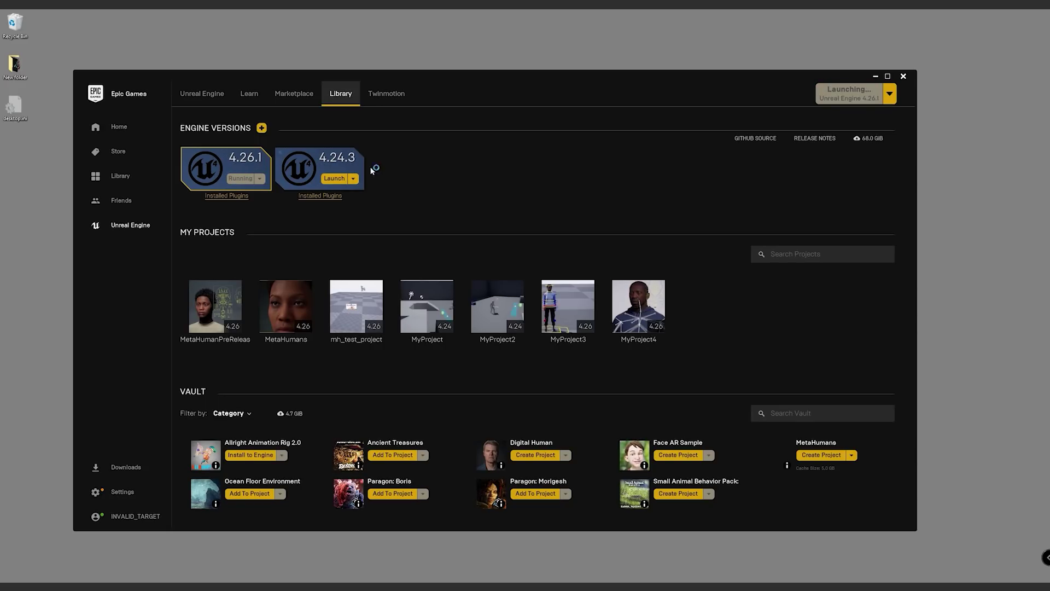
{"action": "left_click", "coordinate": [875, 76]}
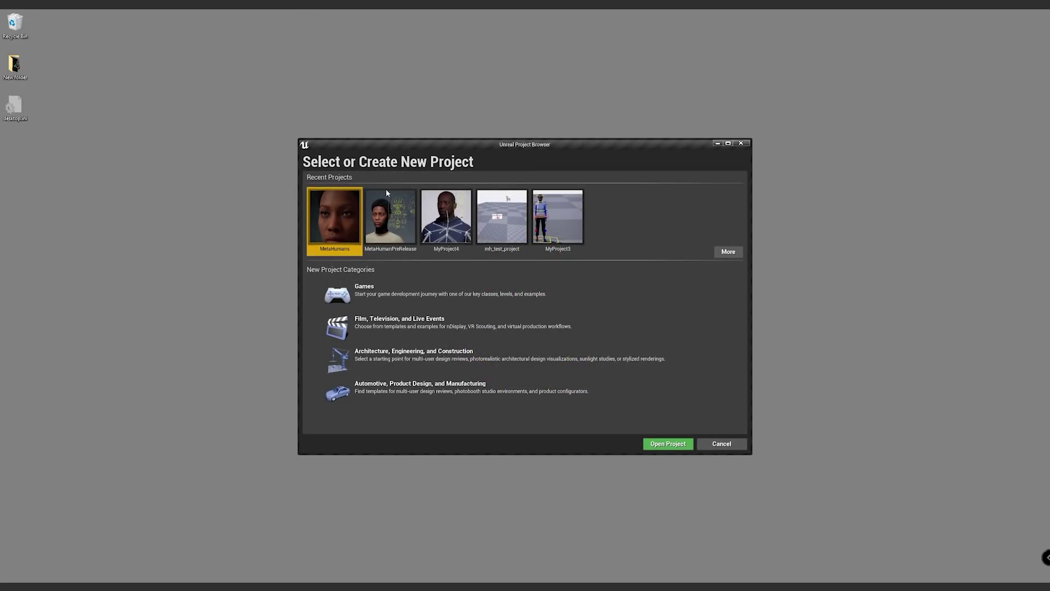
- Open the MetaHumans project from Recent Projects
{"action": "double_click", "coordinate": [326, 212]}
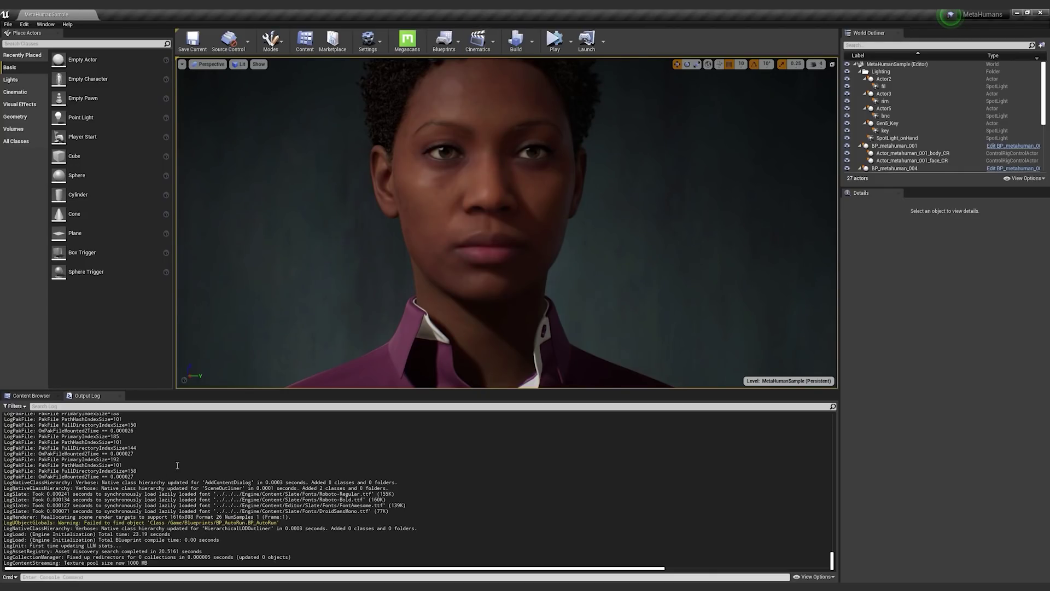
- Rerun r.RHI.Name in the console and confirm the Output Log reports D3D11
{"action": "left_click", "coordinate": [66, 577]}
{"action": "key", "text": "Up"}
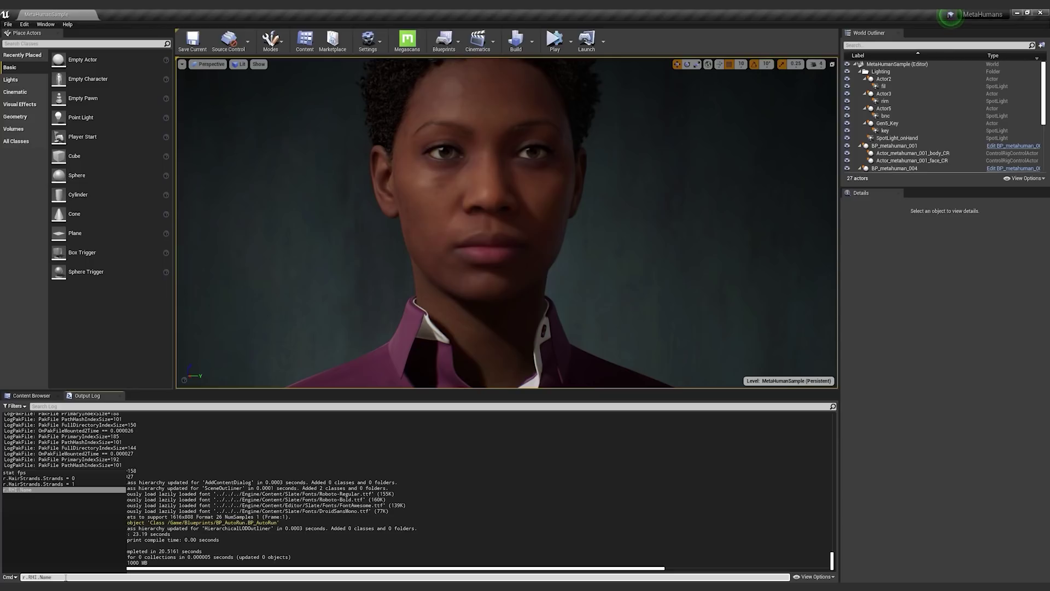
{"action": "key", "text": "Return"}
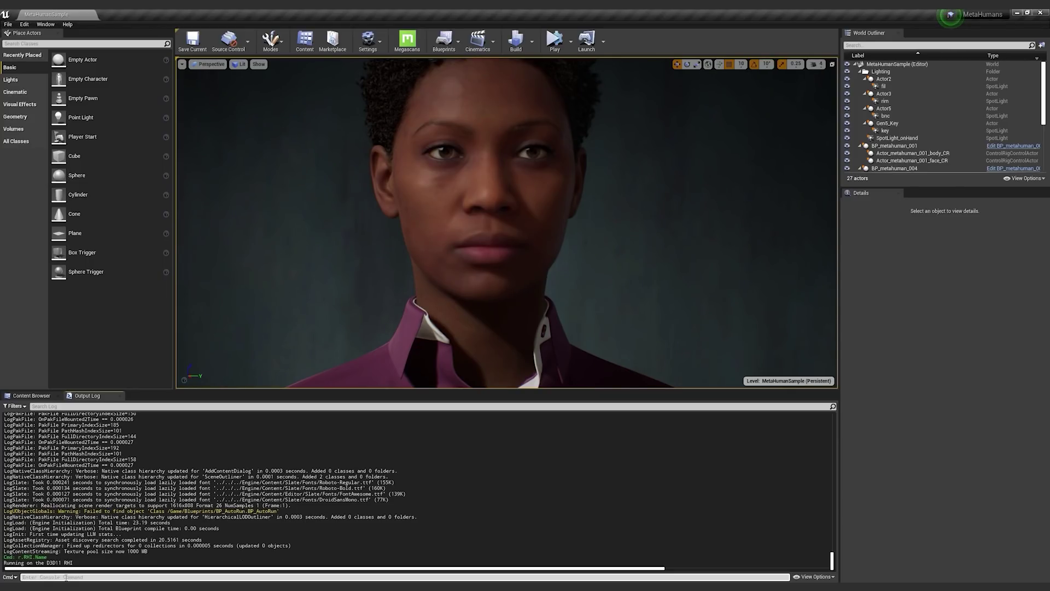
{"action": "double_click", "coordinate": [56, 563]}
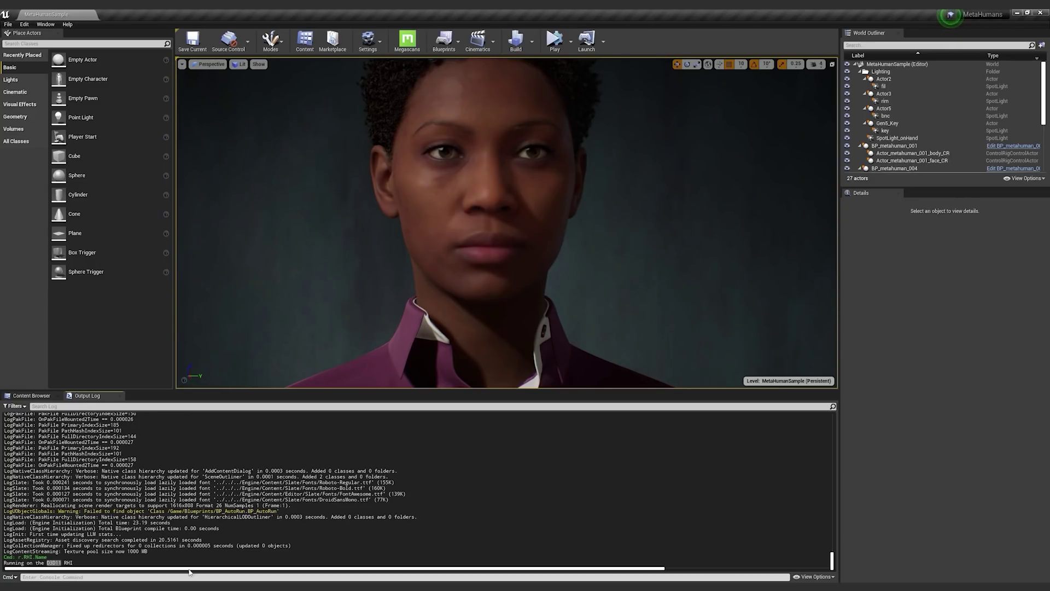
{"action": "right_click_drag", "start_coordinate": [530, 213], "coordinate": [629, 246]}
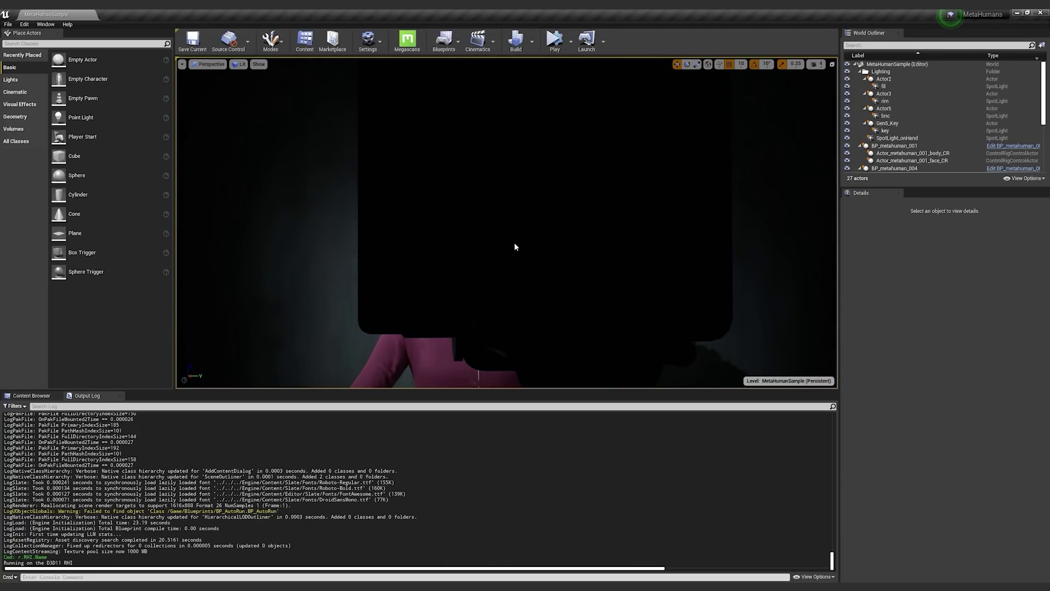